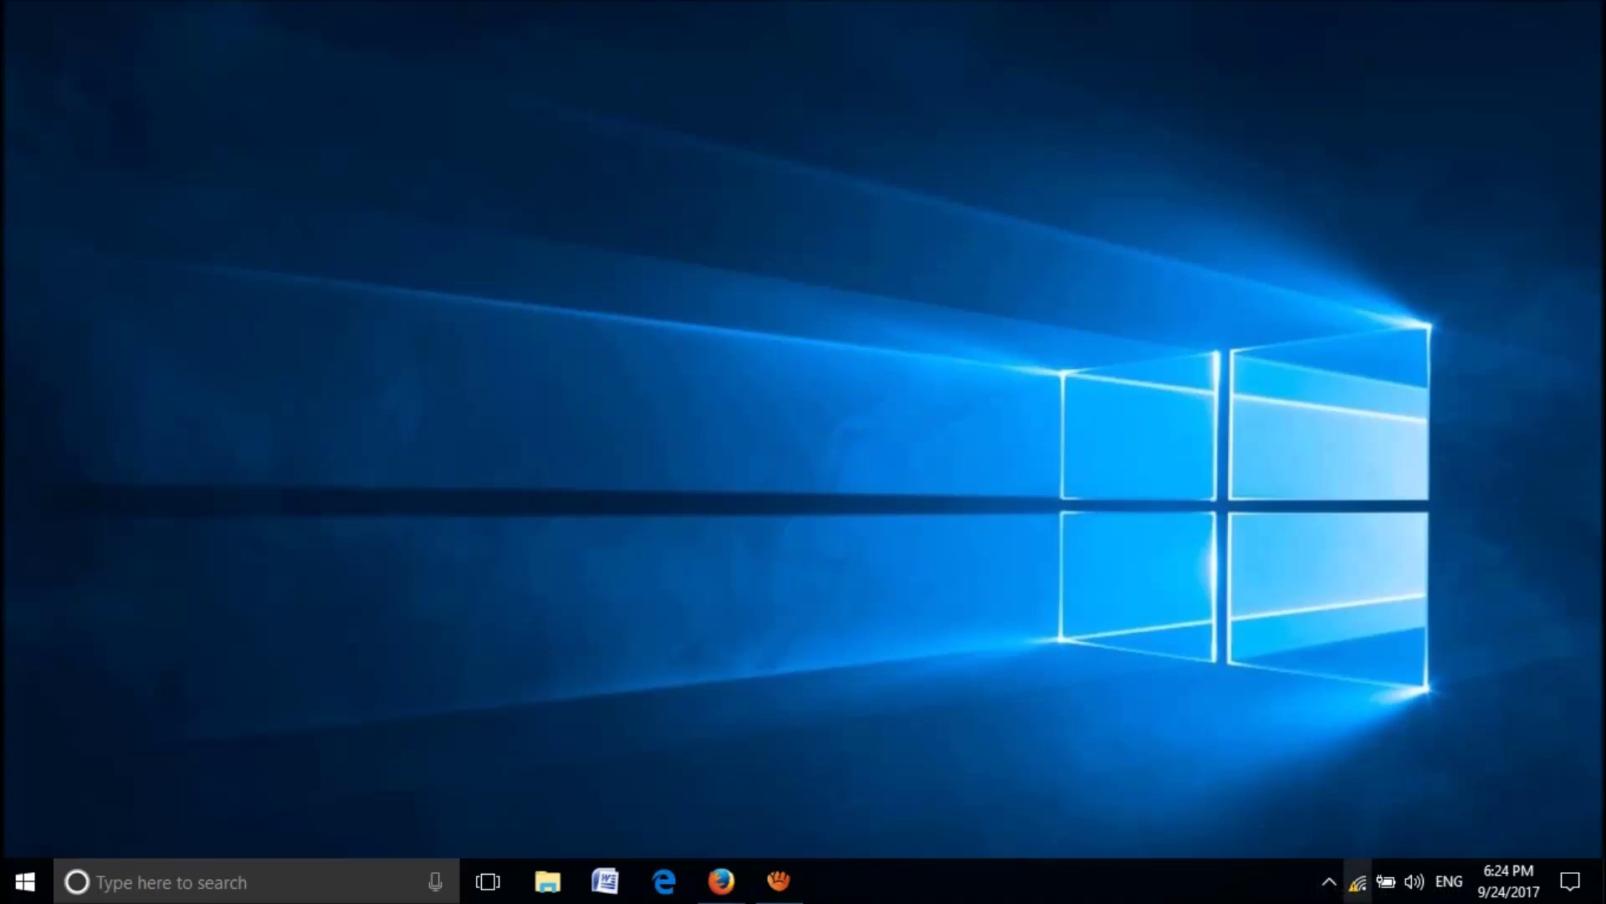
Open Network and Sharing Center from the network tray icon and position its window
left_click(1357, 858)
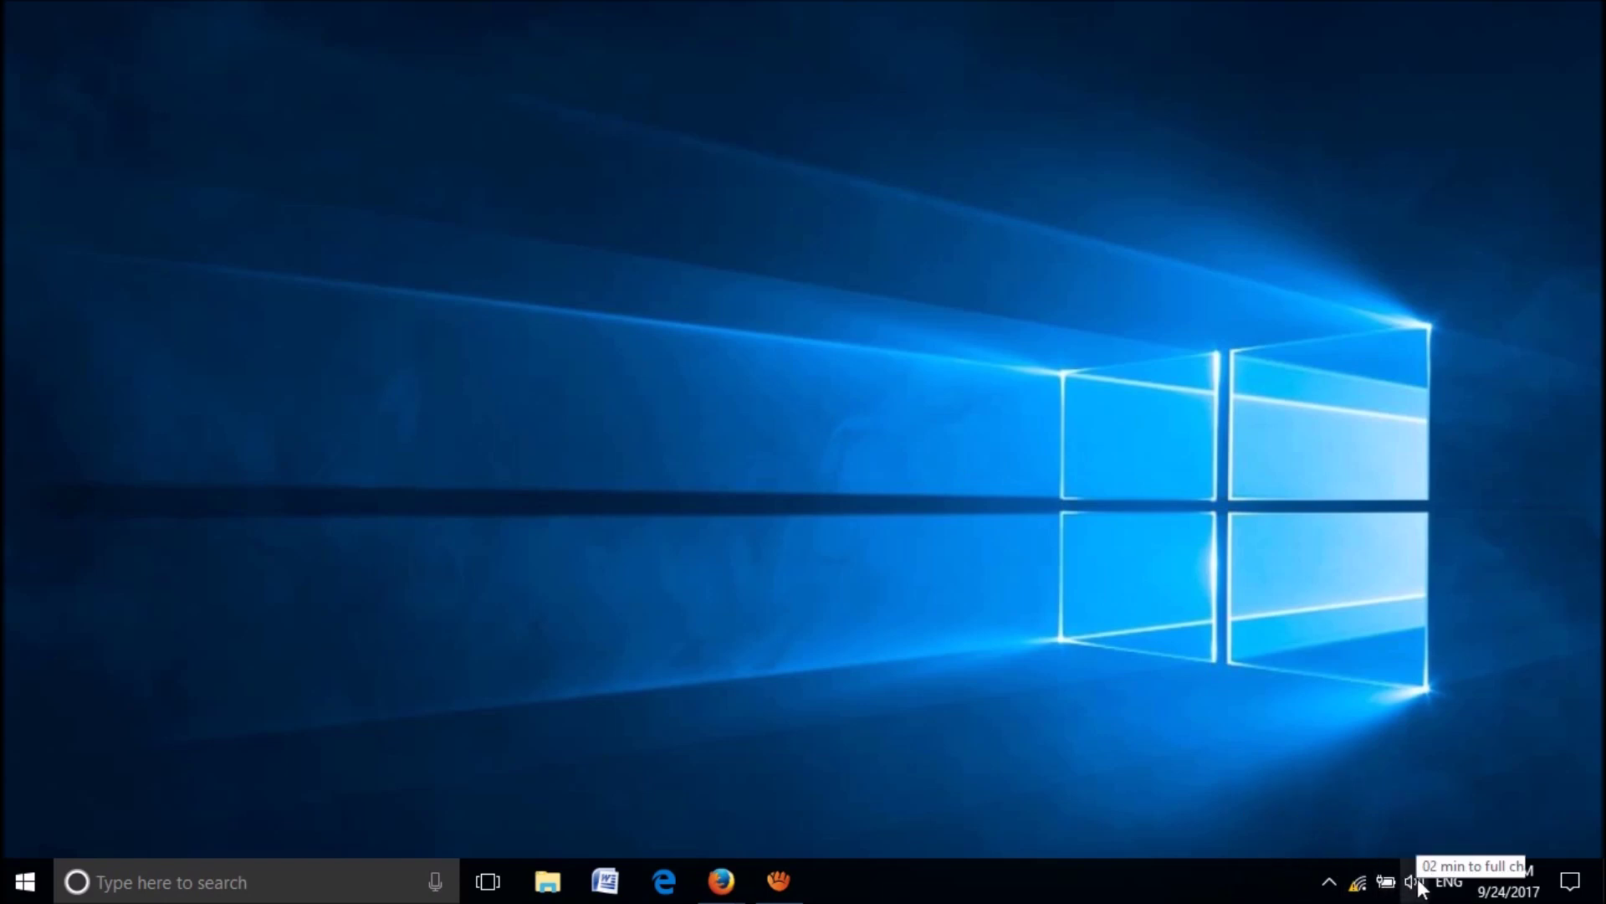
left_click(814, 496)
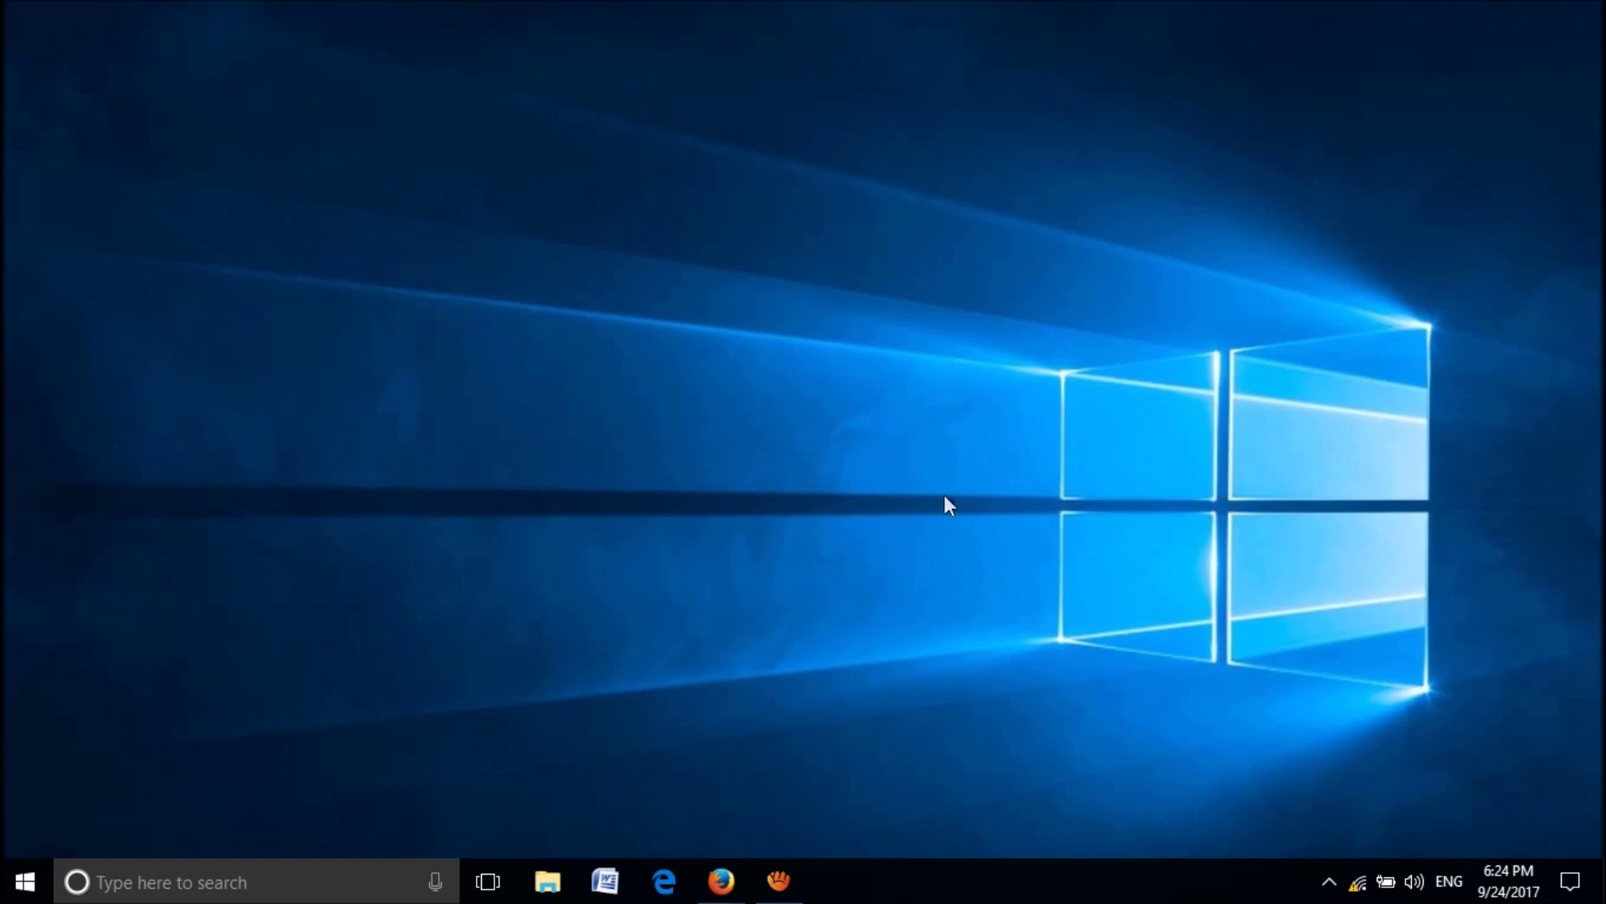
right_click(1358, 881)
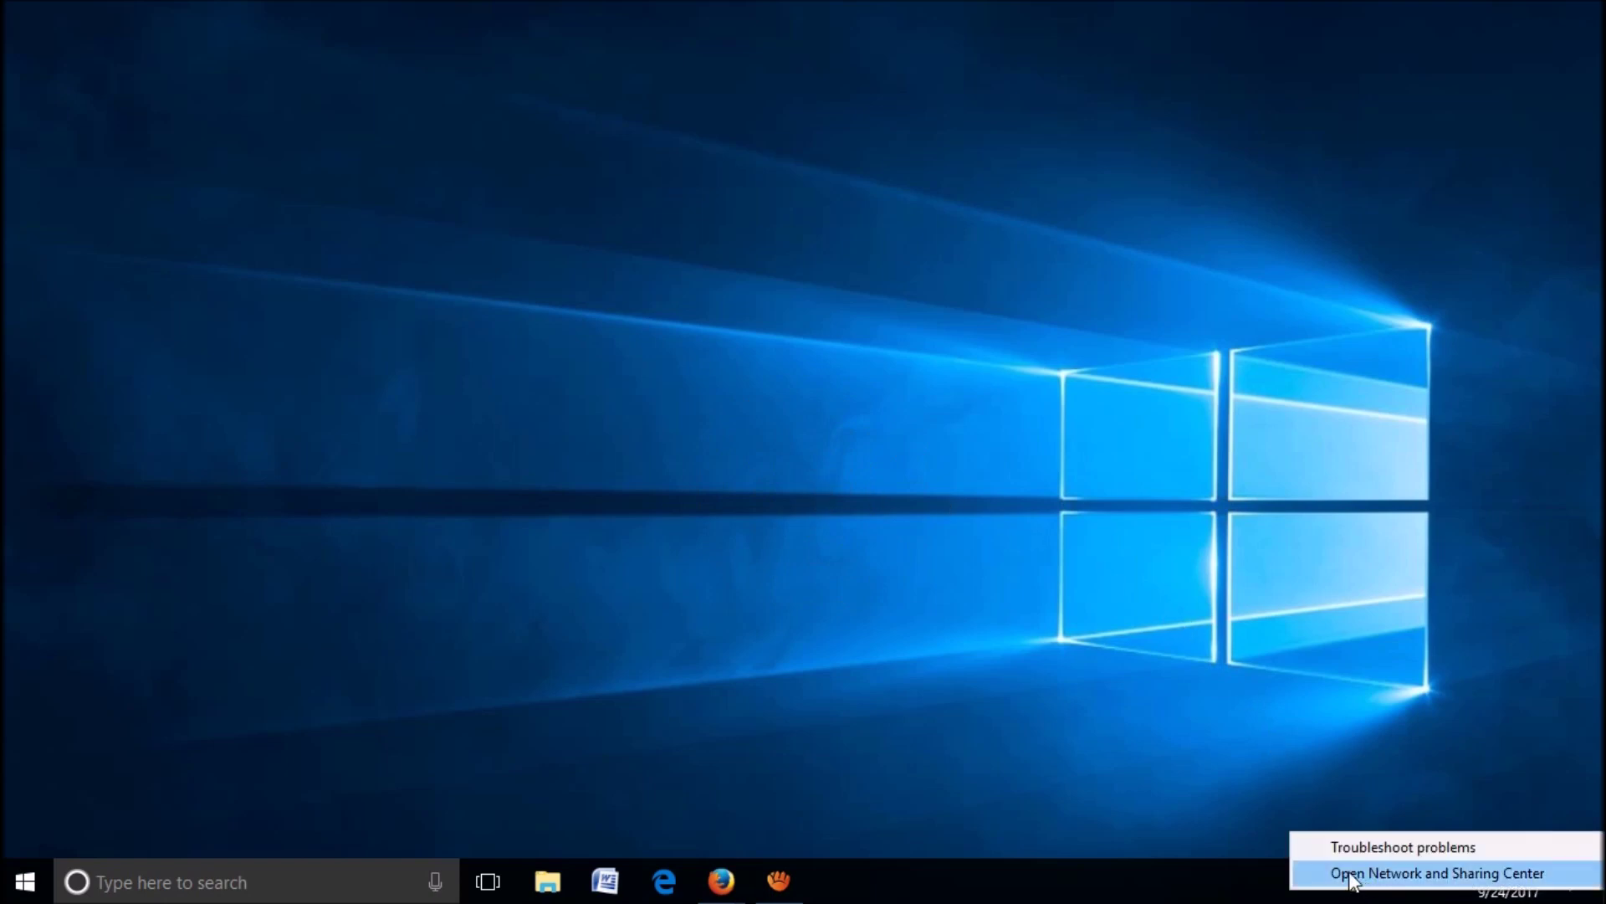
left_click(1325, 876)
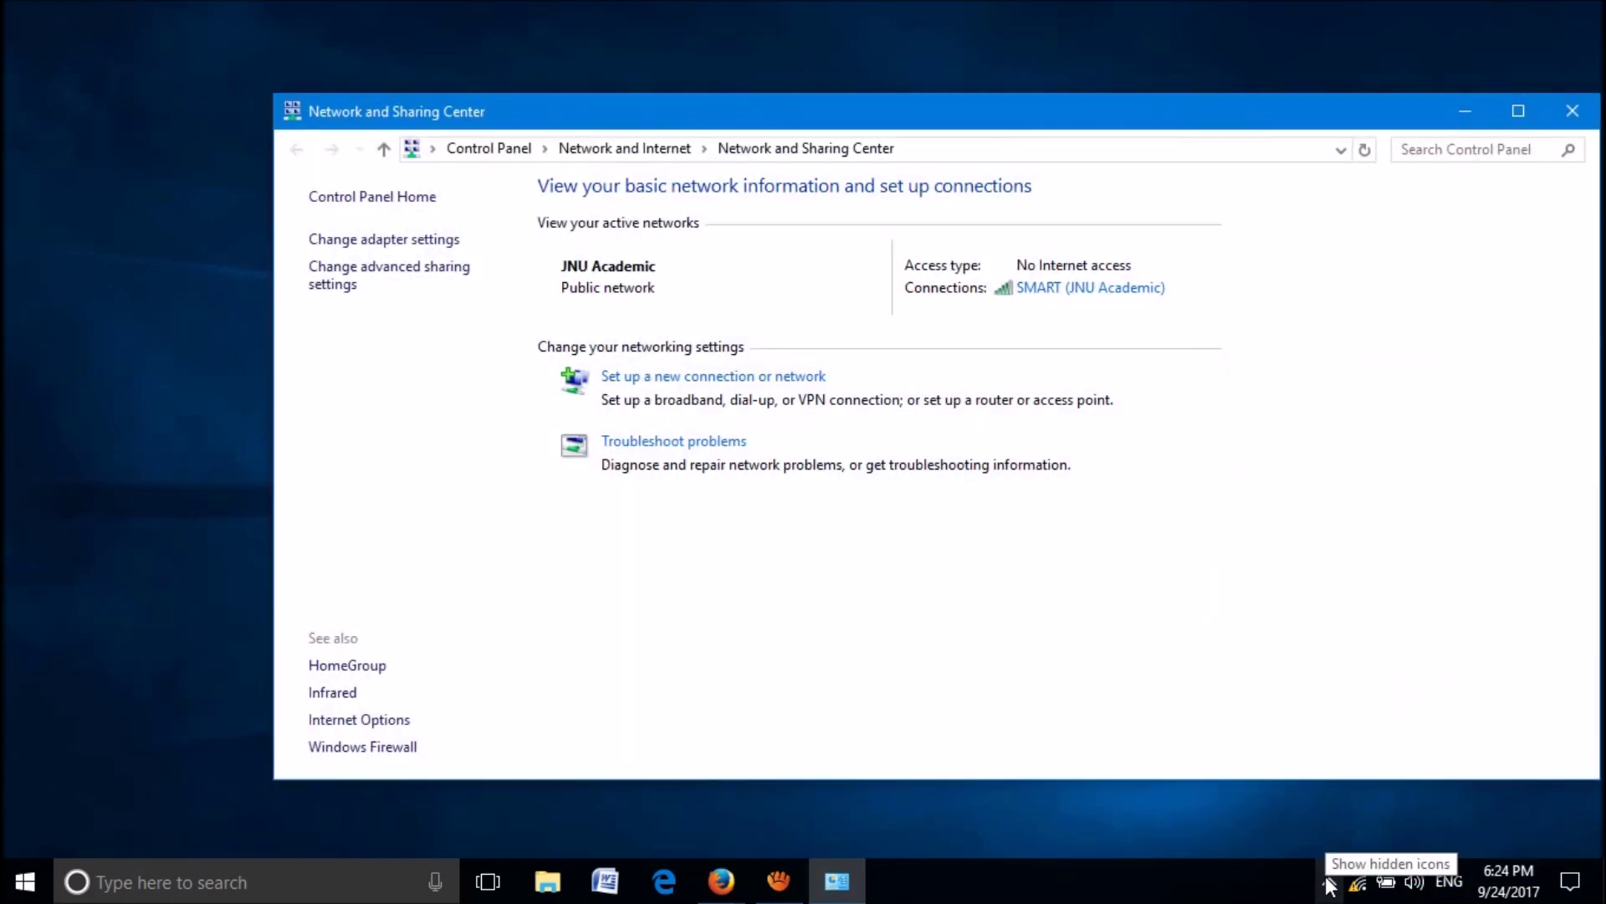
mouse_move(979, 126)
left_mouse_down()
mouse_move(882, 132)
mouse_move(854, 117)
left_mouse_up()
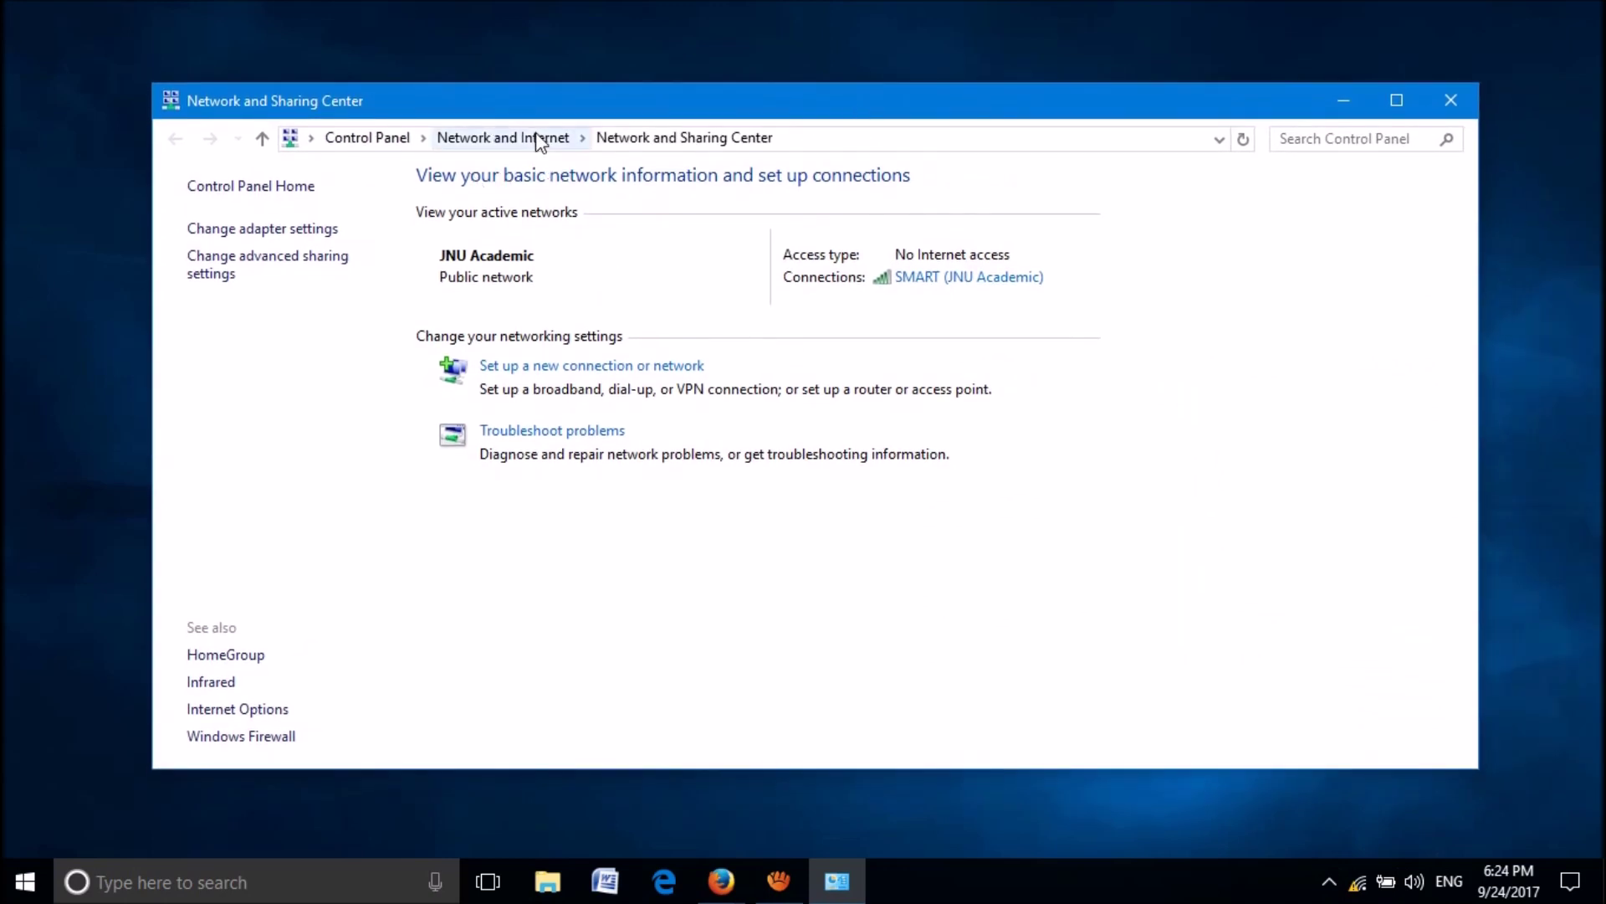
left_click_drag(556, 108, 559, 87)
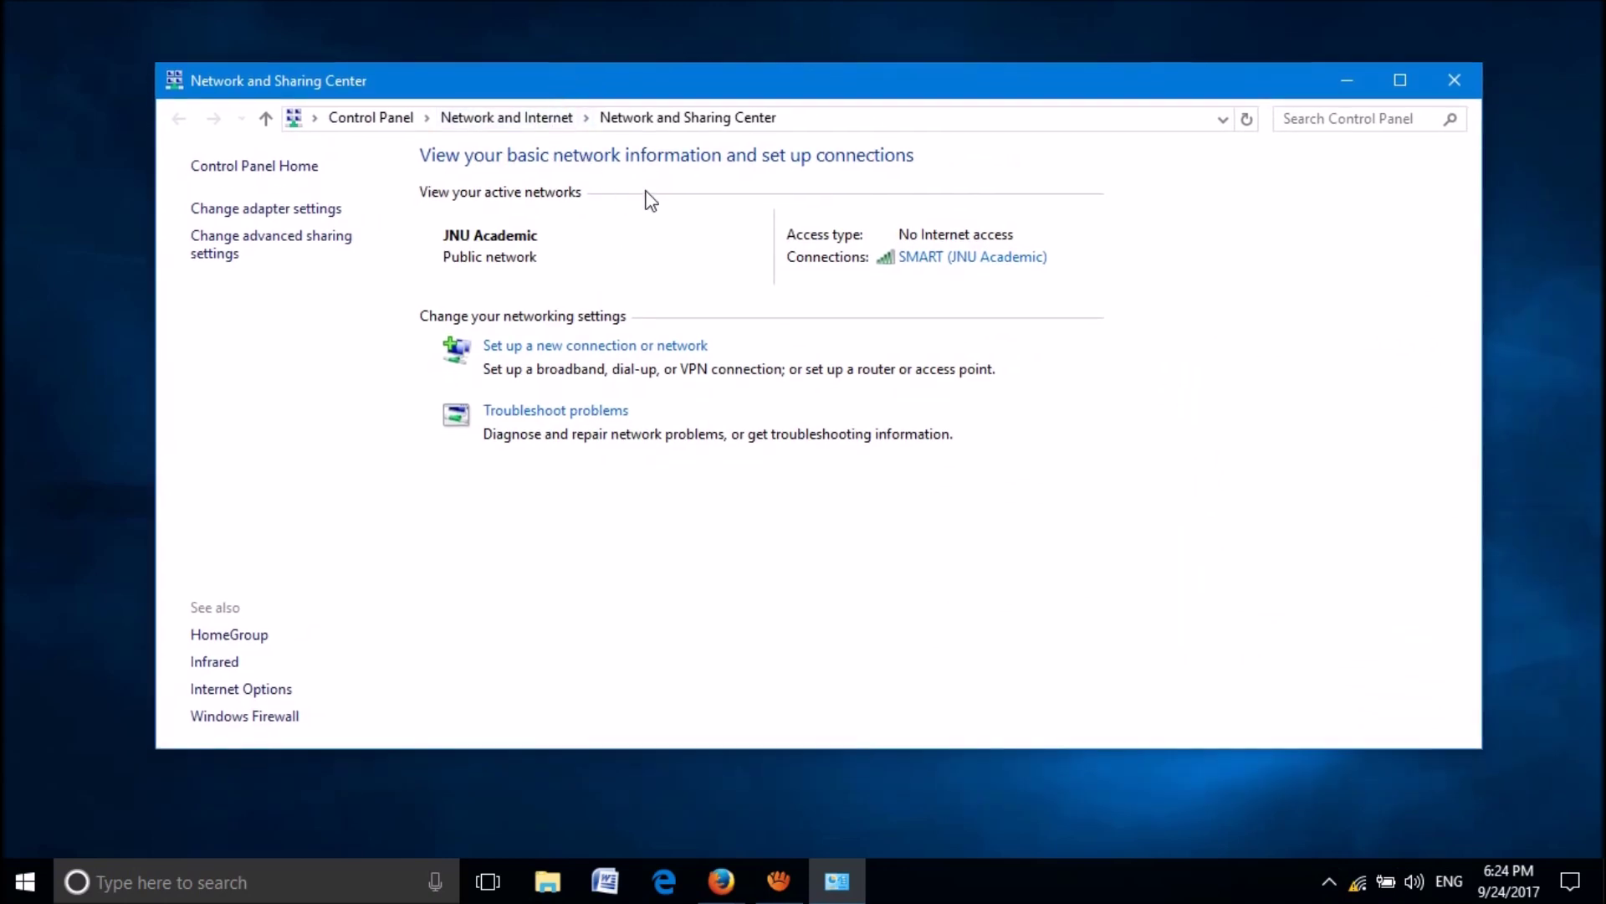
left_click(938, 265)
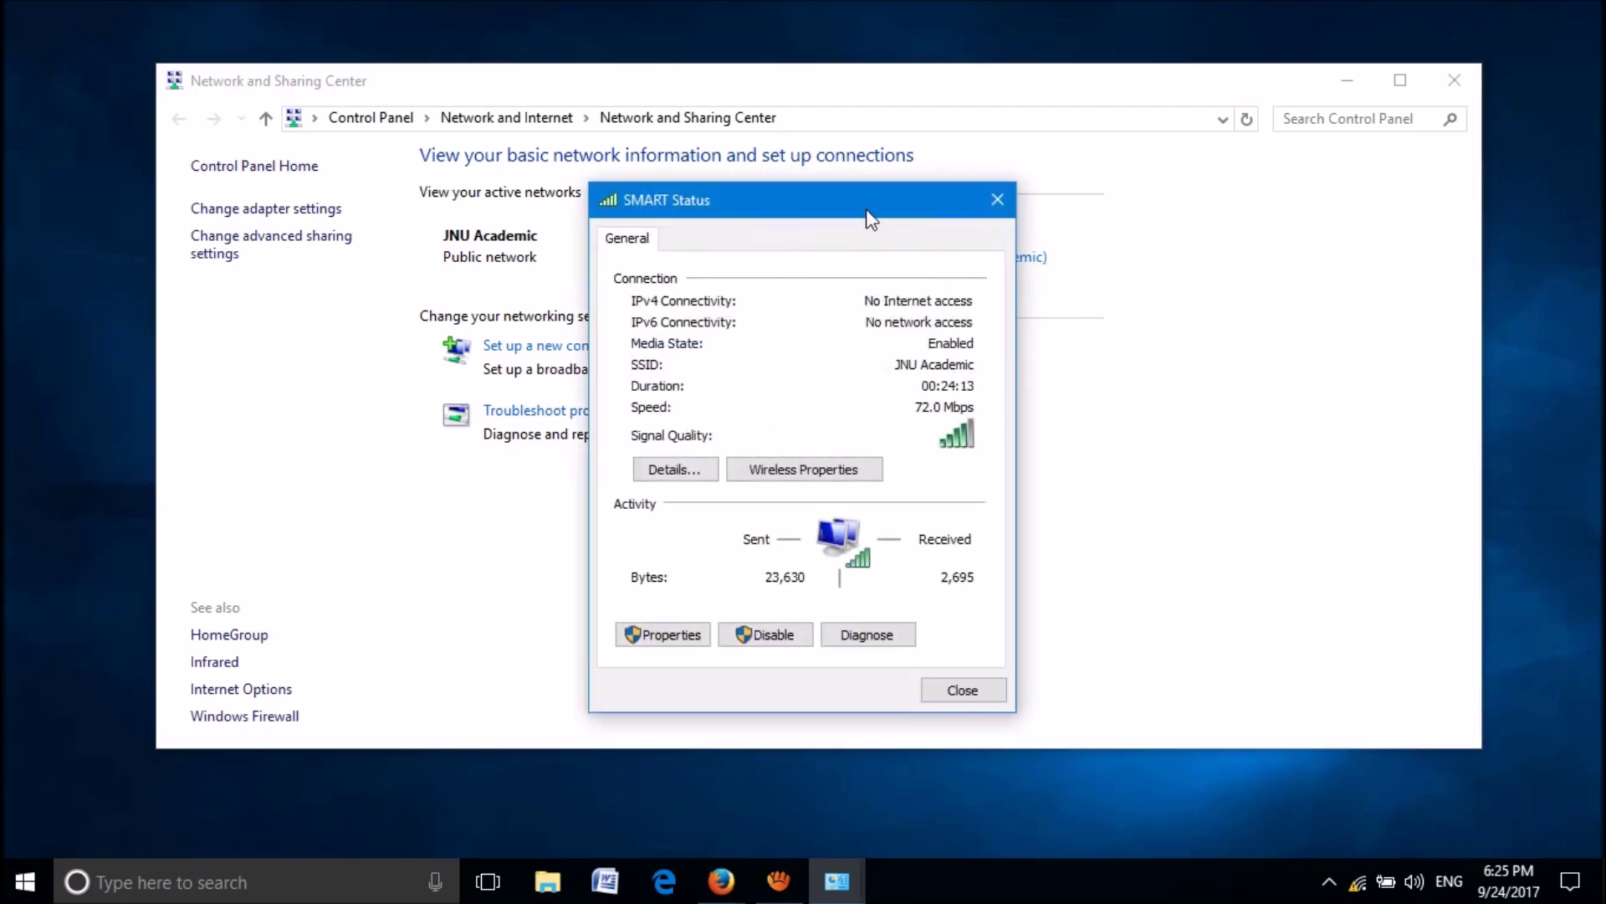
Open the SMART Wi-Fi adapter's properties and bring up its Internet Protocol Version 4 settings
left_click_drag(860, 206, 1018, 188)
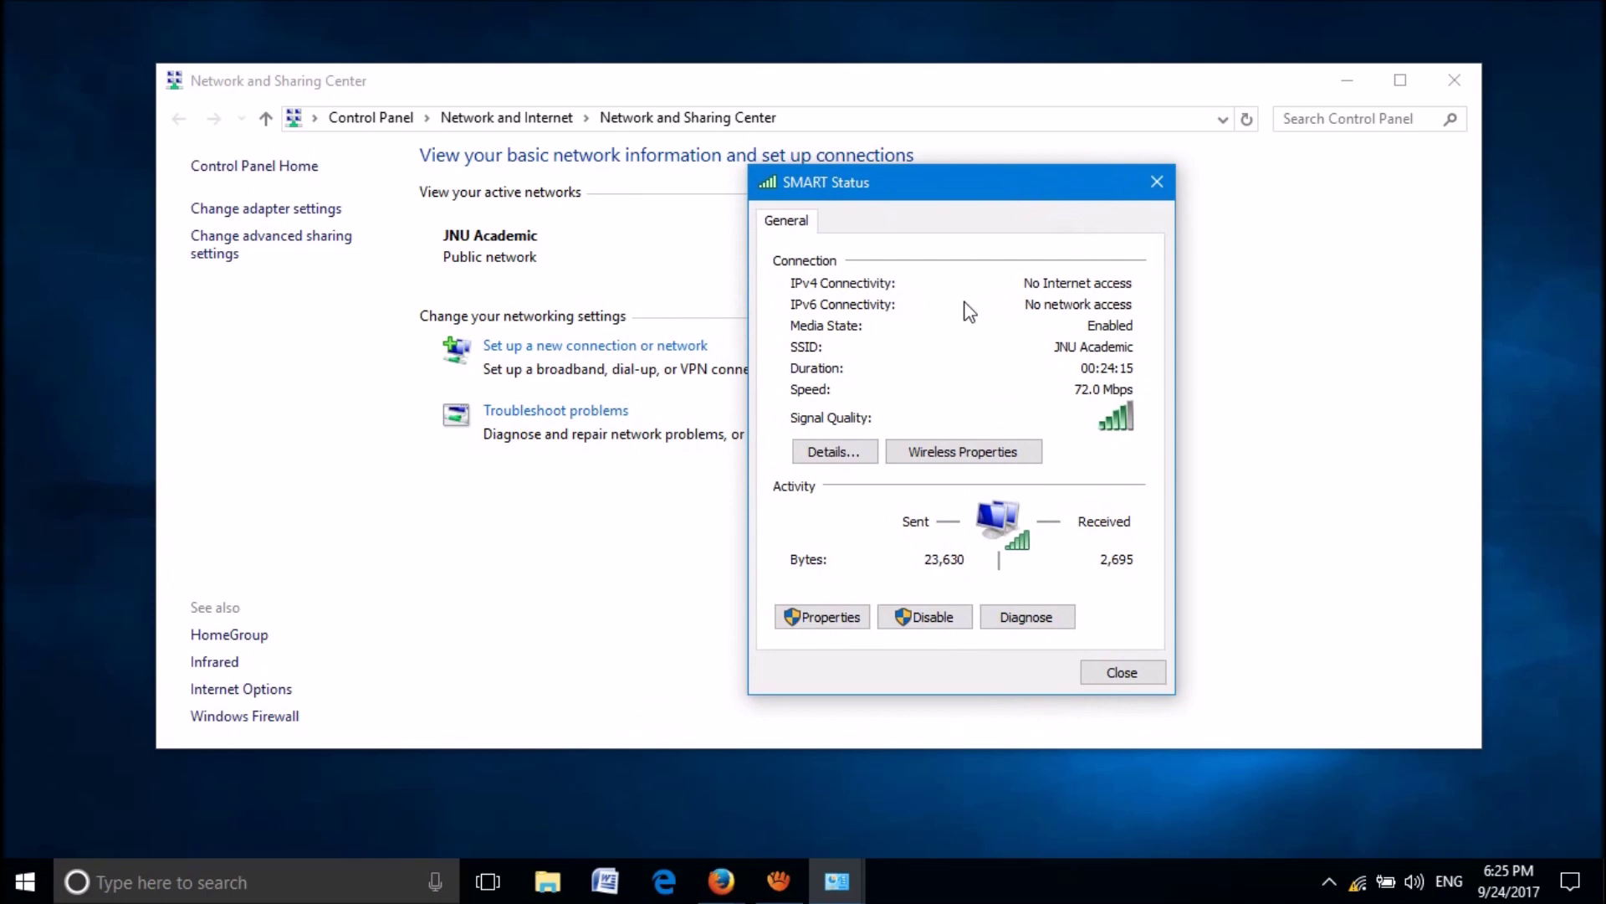
left_click(828, 621)
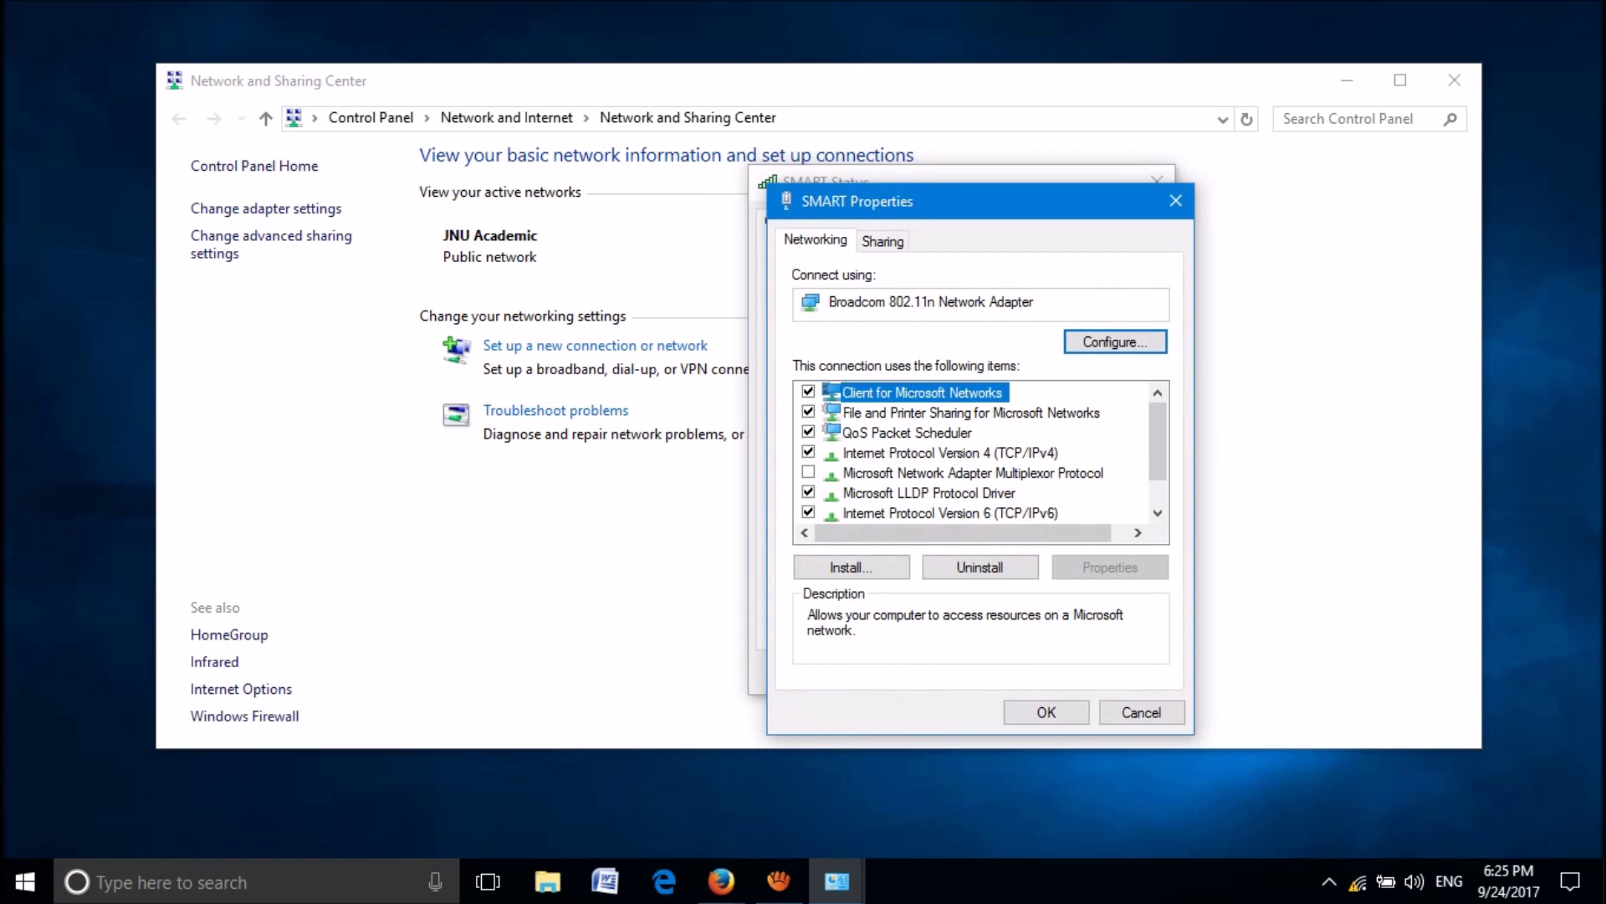
left_click_drag(904, 201, 908, 118)
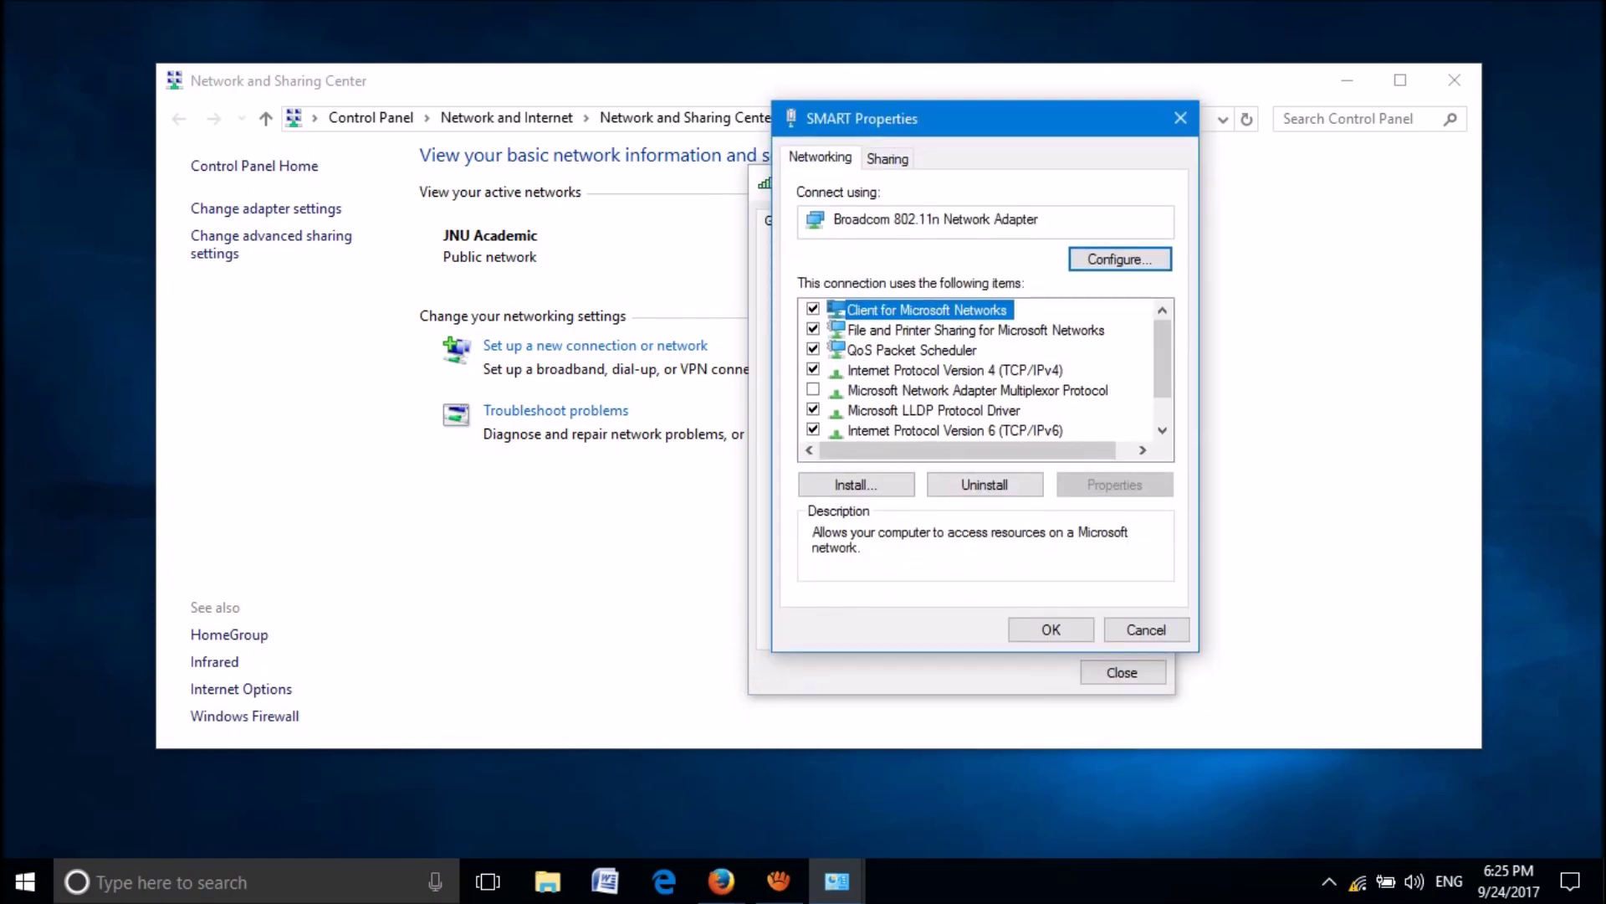
left_click(910, 369)
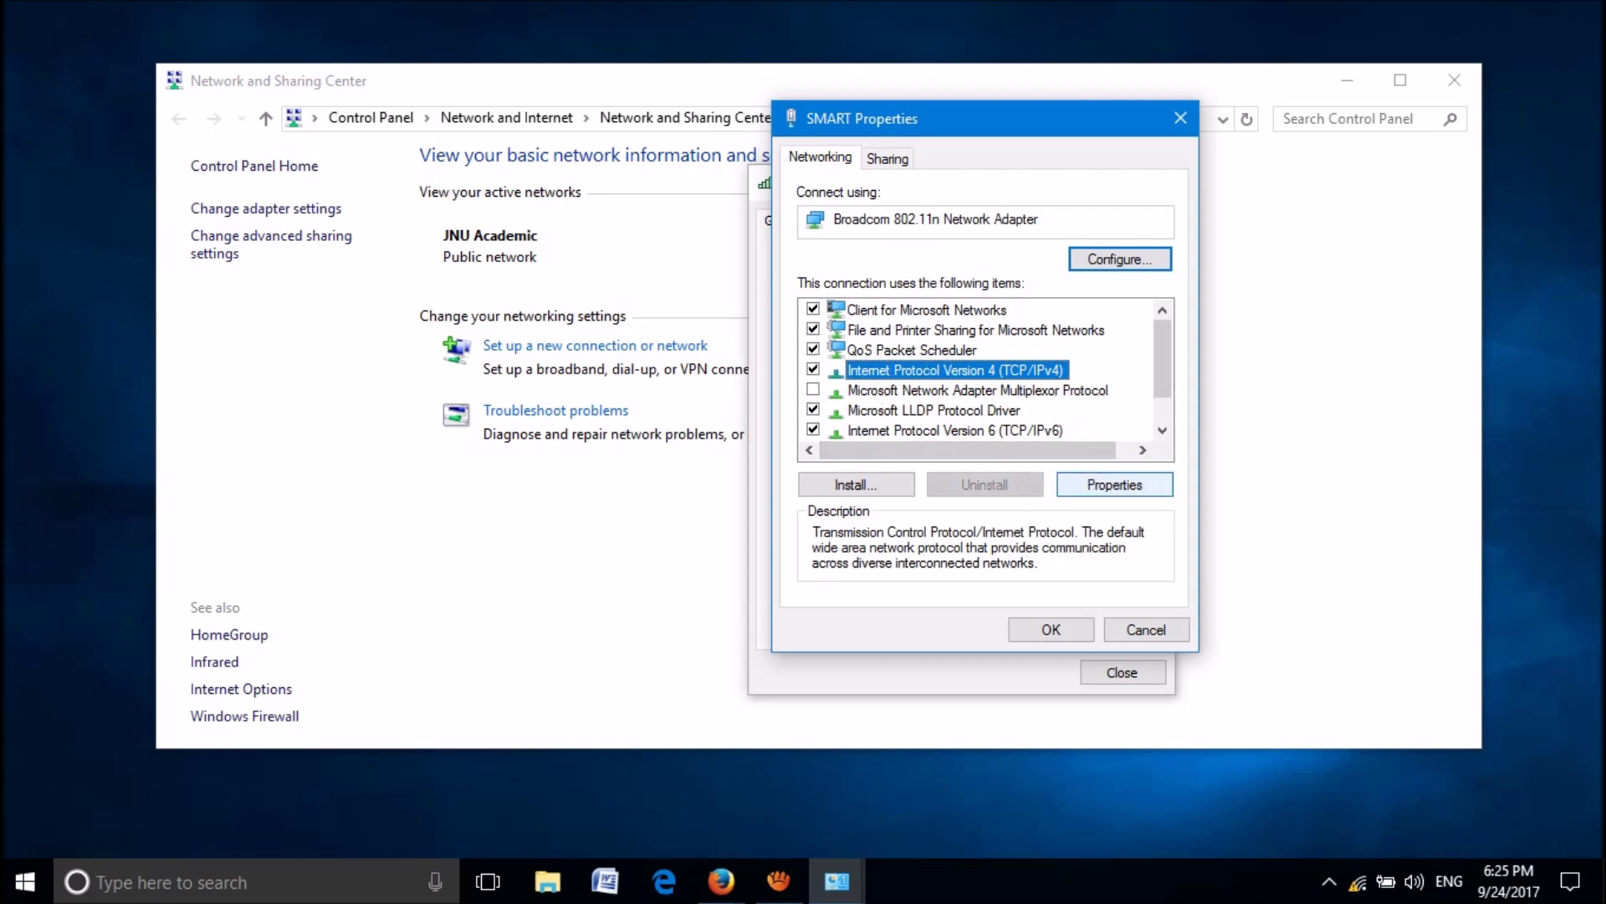
left_click(1115, 484)
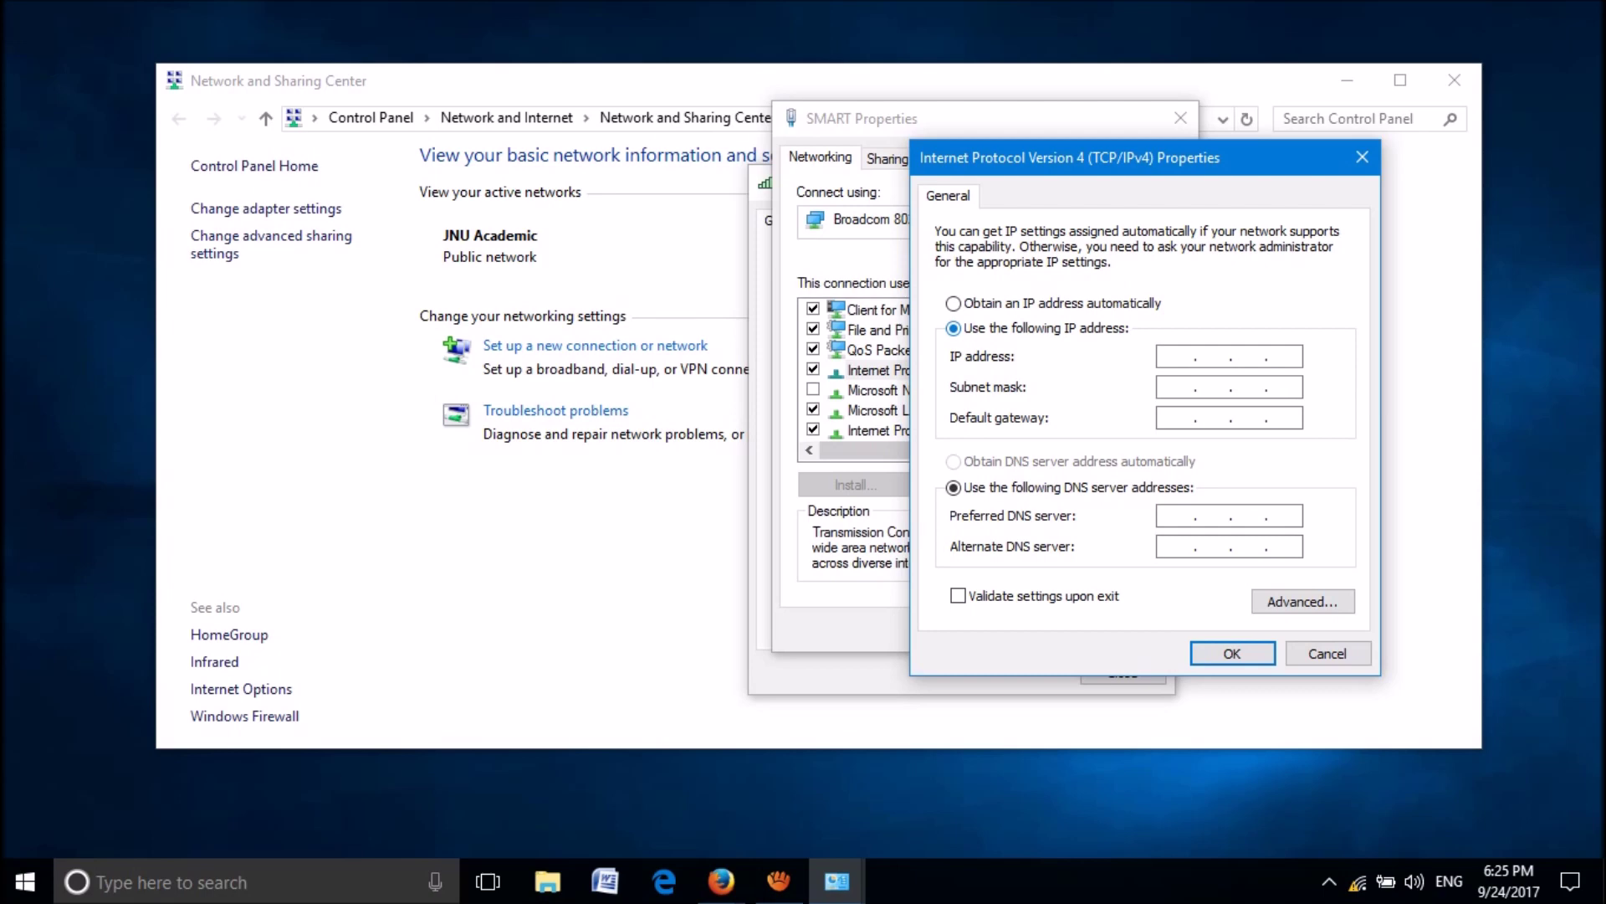
Set SMART's IPv4 to obtain the IP address and DNS server address automatically
left_click(954, 303)
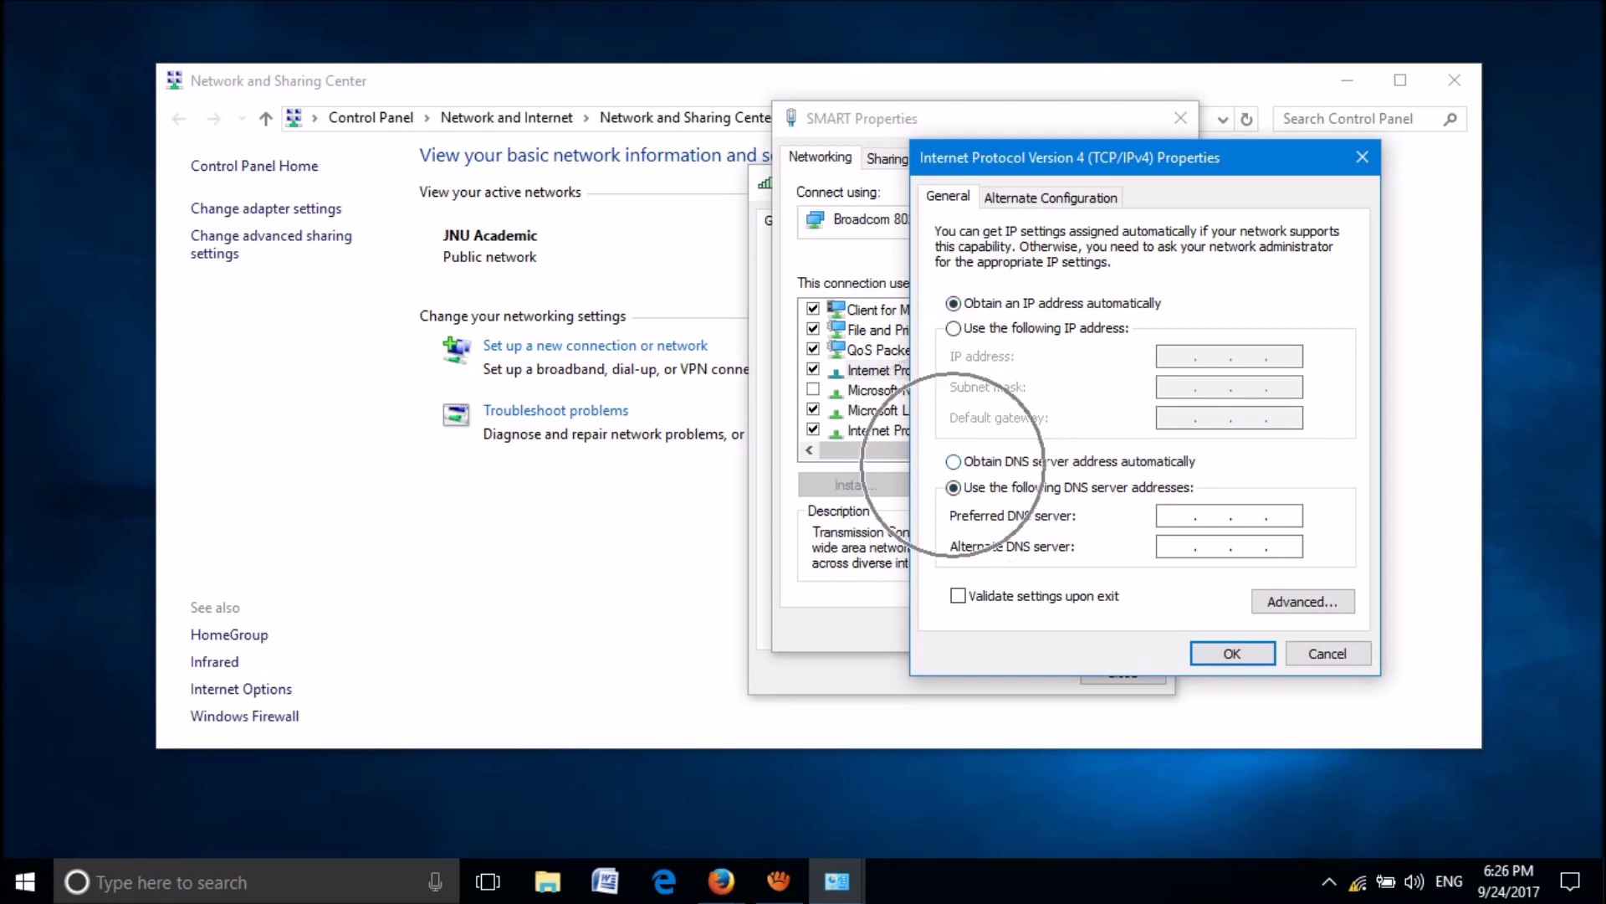
left_click(954, 461)
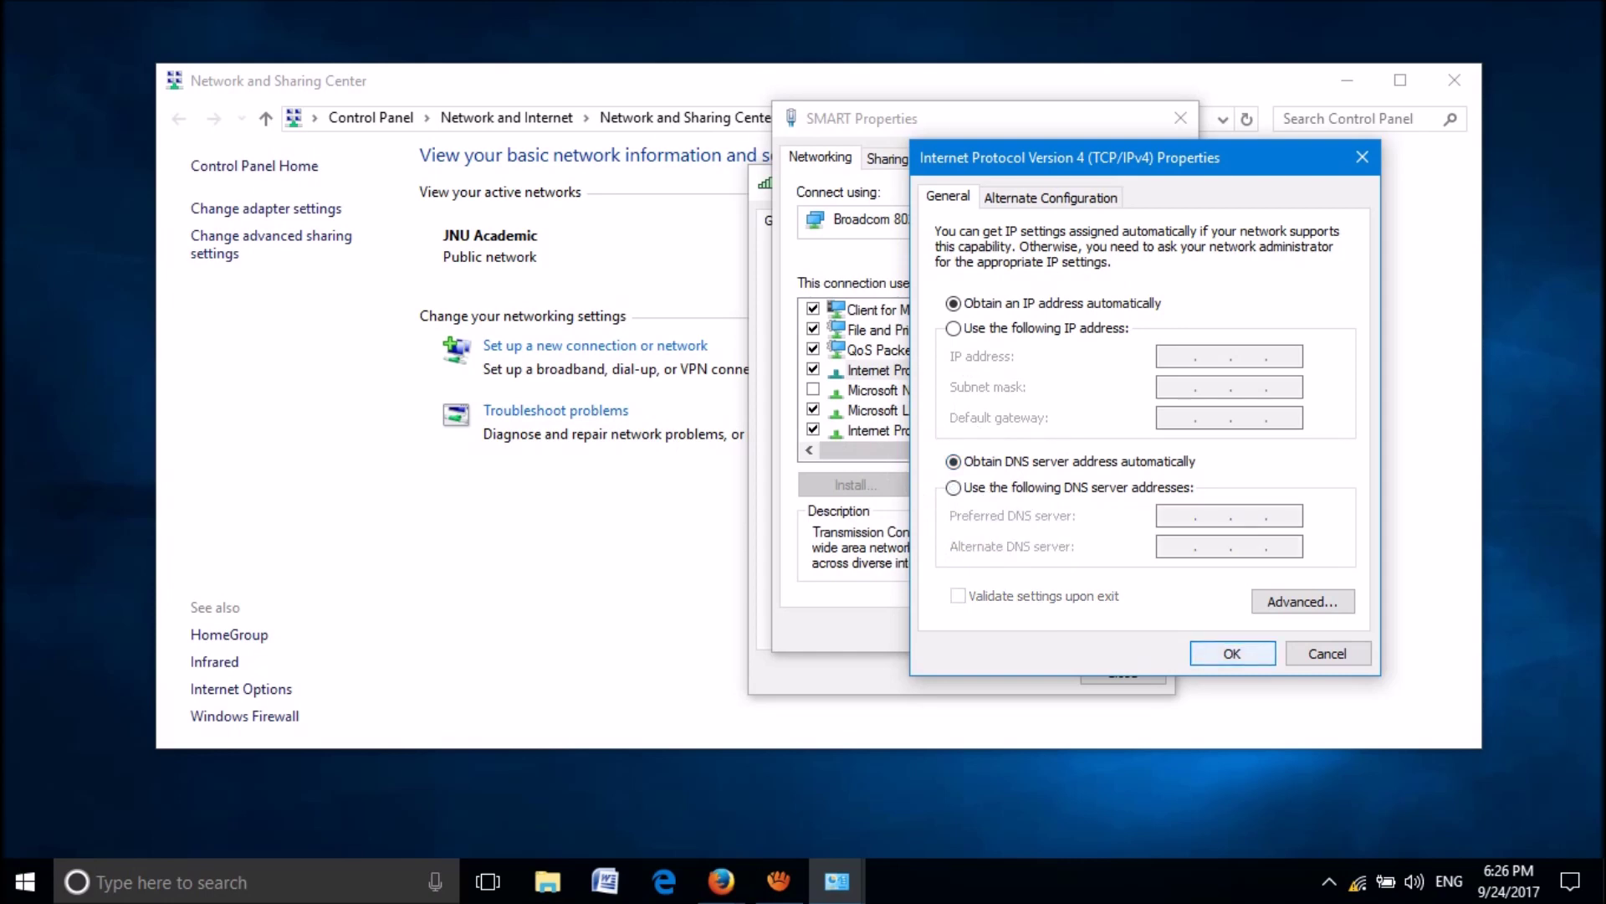
left_click(1224, 655)
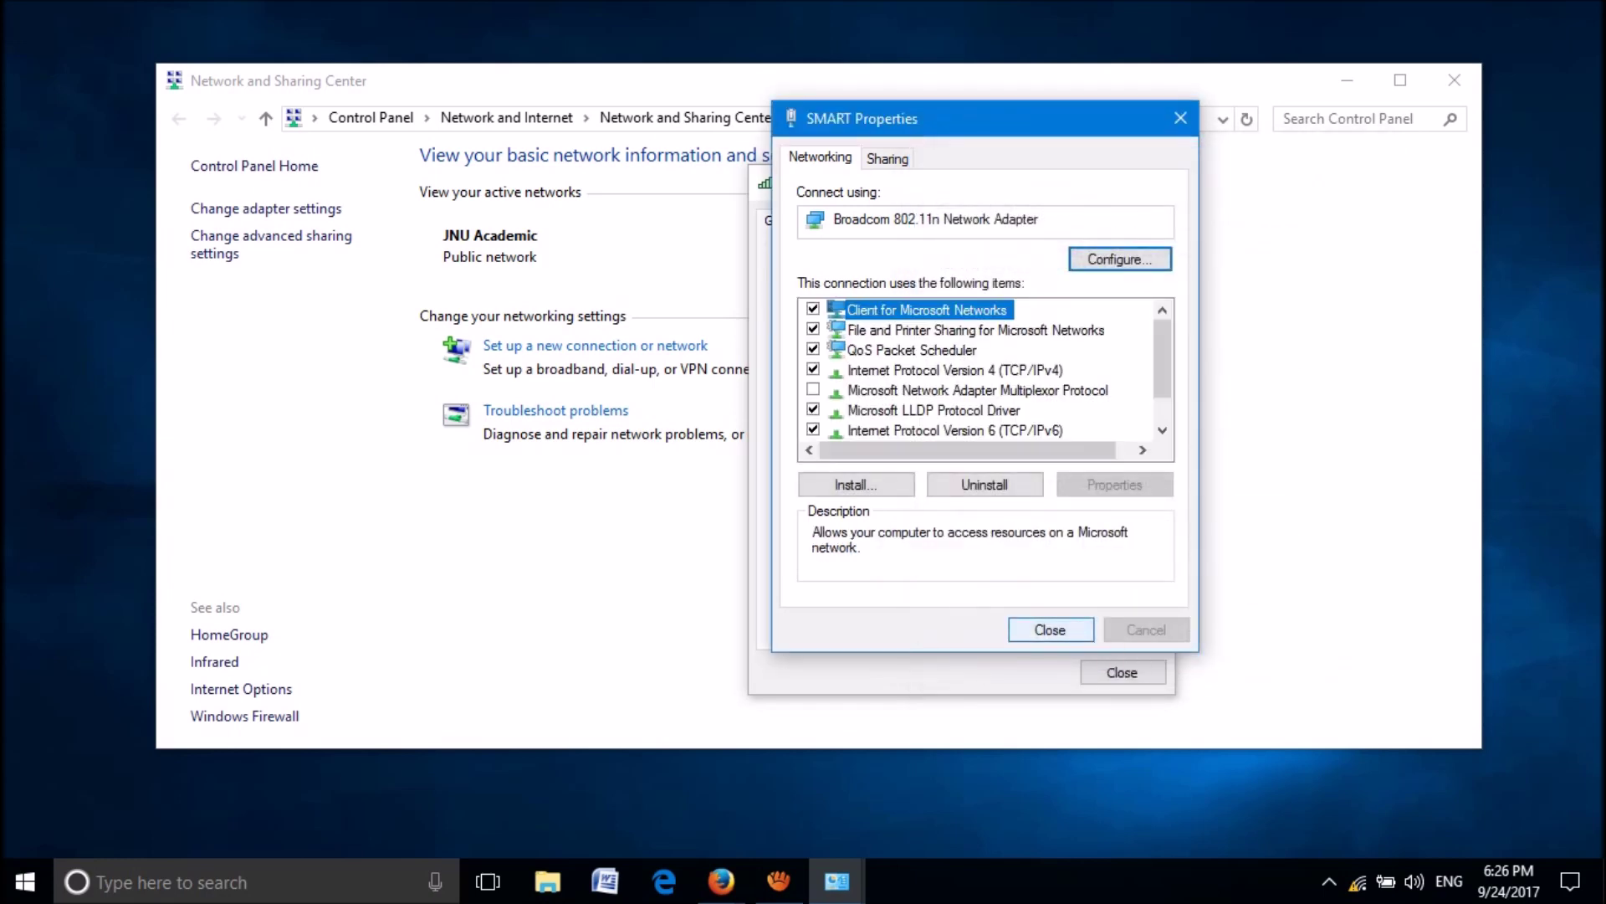
Close SMART Properties, SMART Status and the Network and Sharing Center window
left_click(1049, 630)
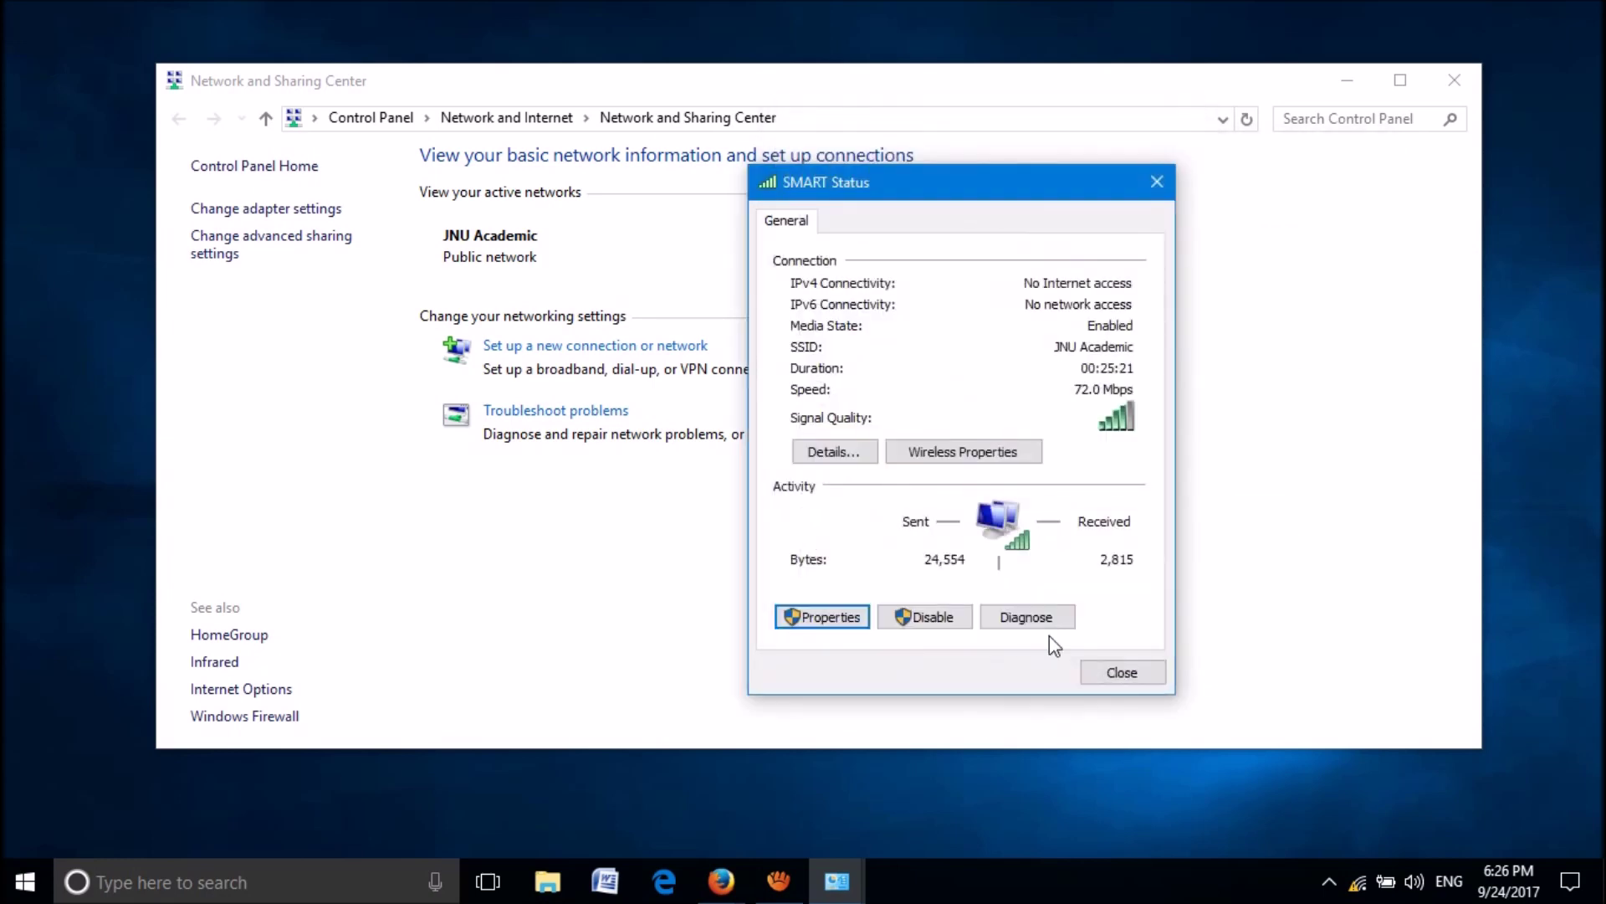
left_click(1112, 678)
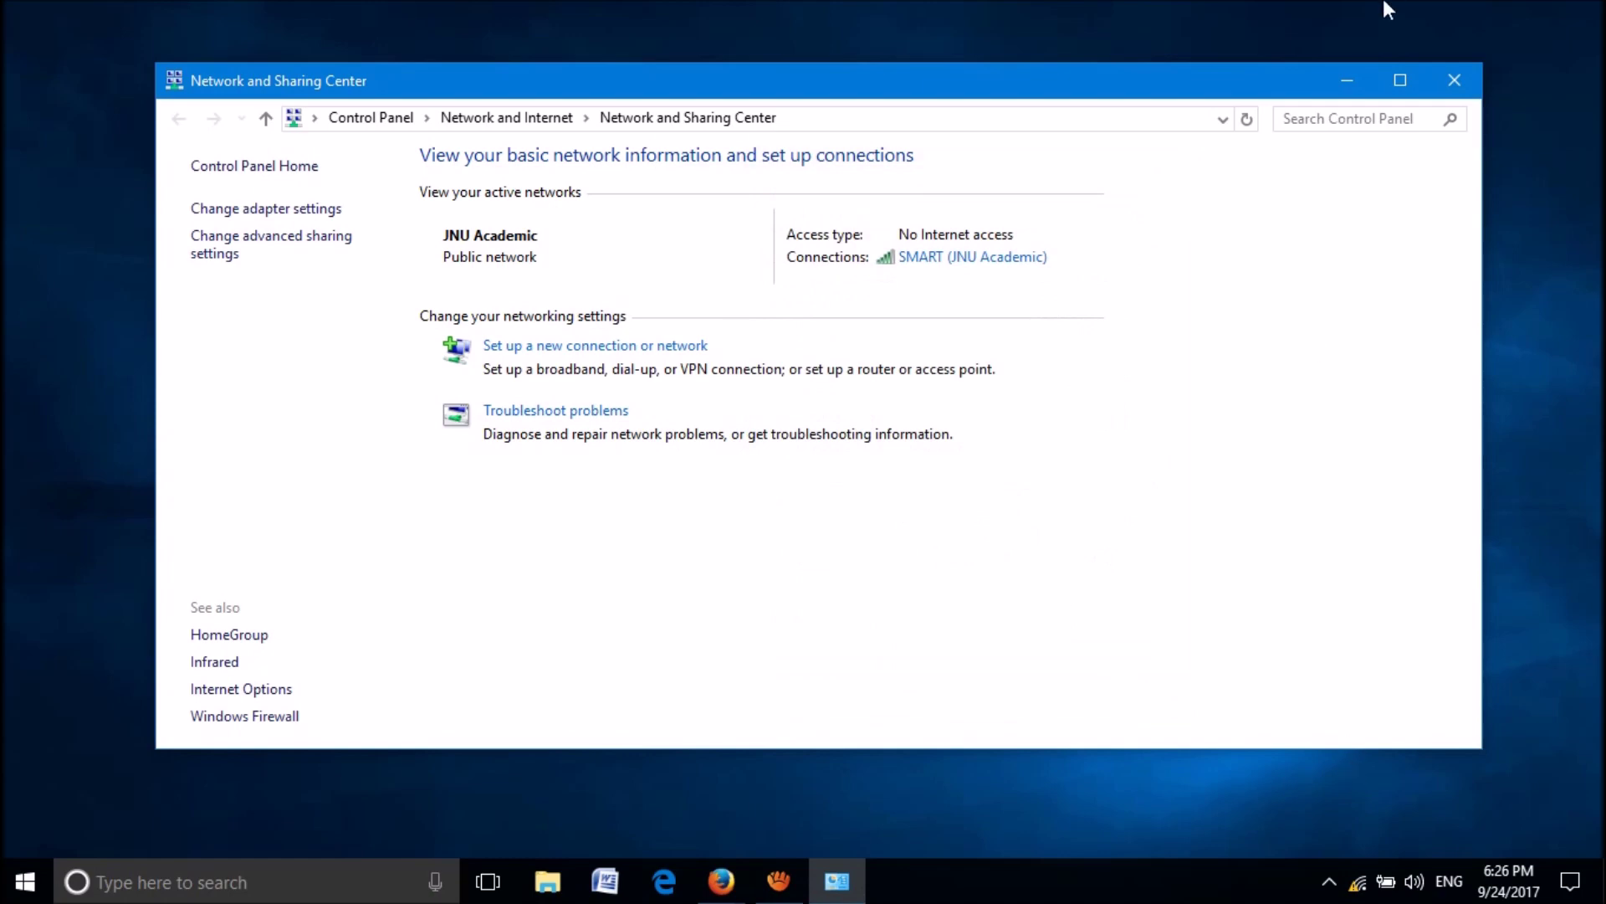
left_click(1455, 80)
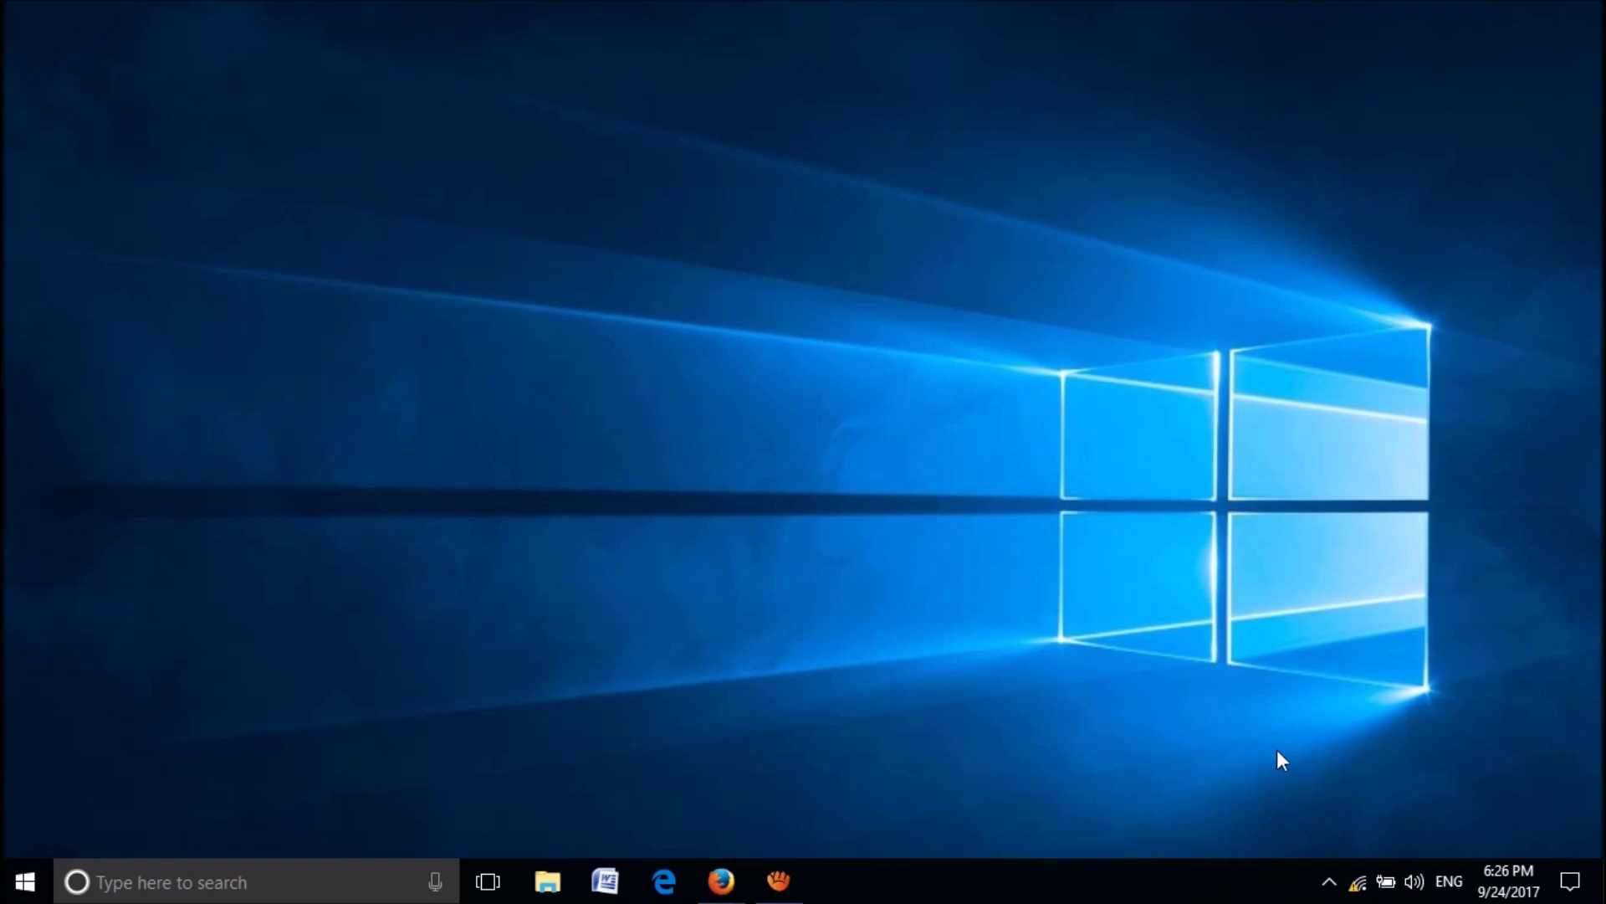
Reopen Network and Sharing Center from the network tray icon, showing the JNU Academic network
right_click(1358, 882)
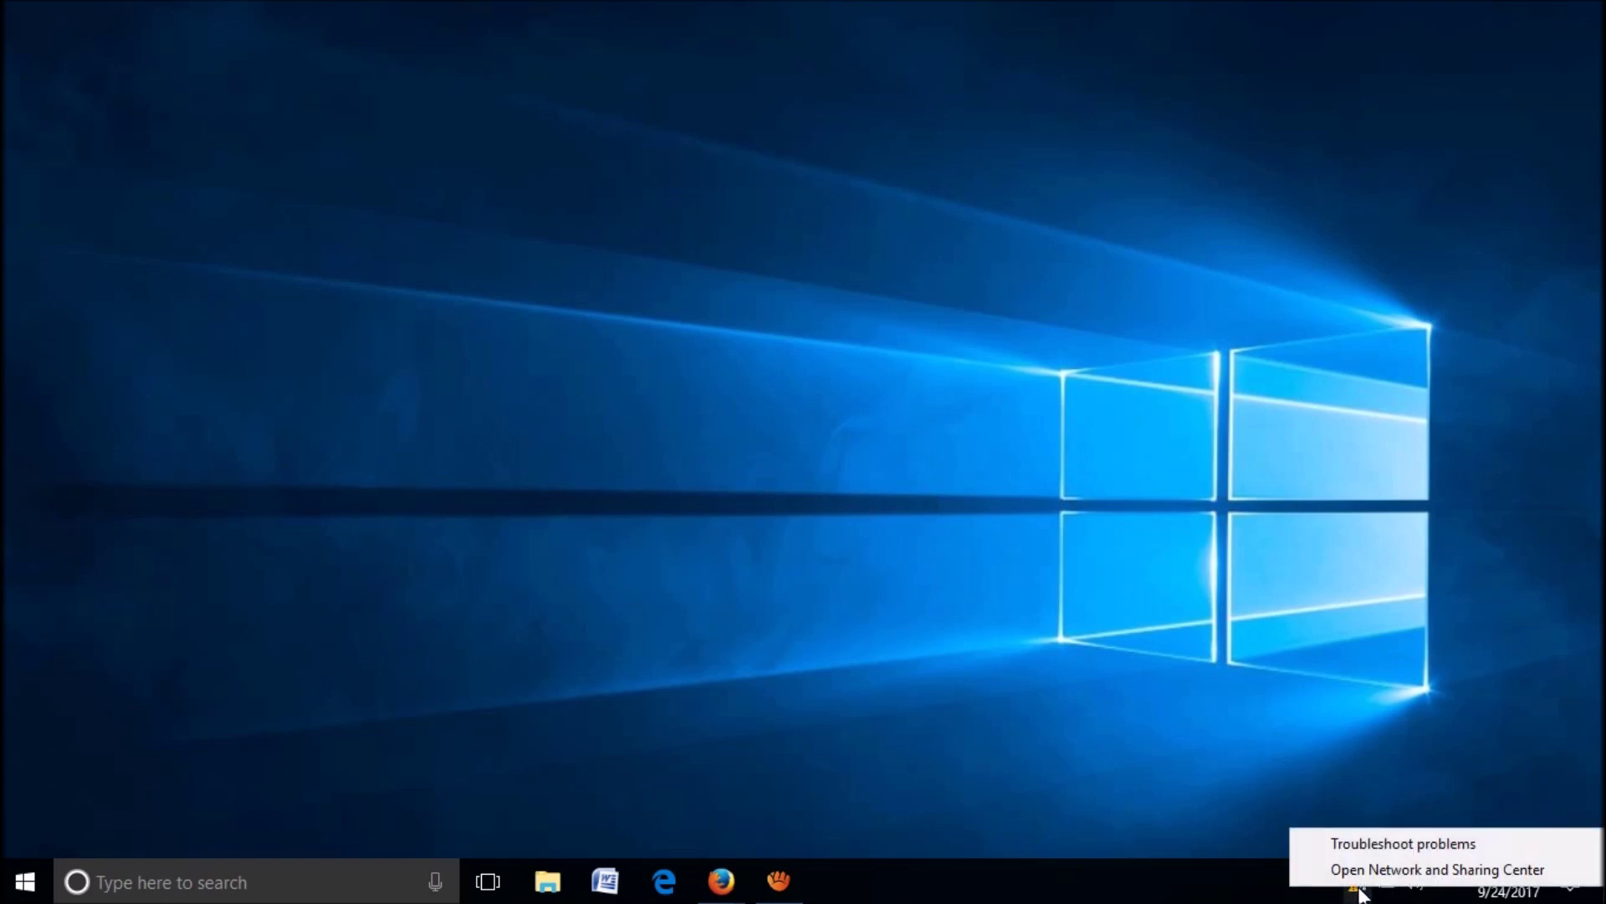
left_click(1361, 872)
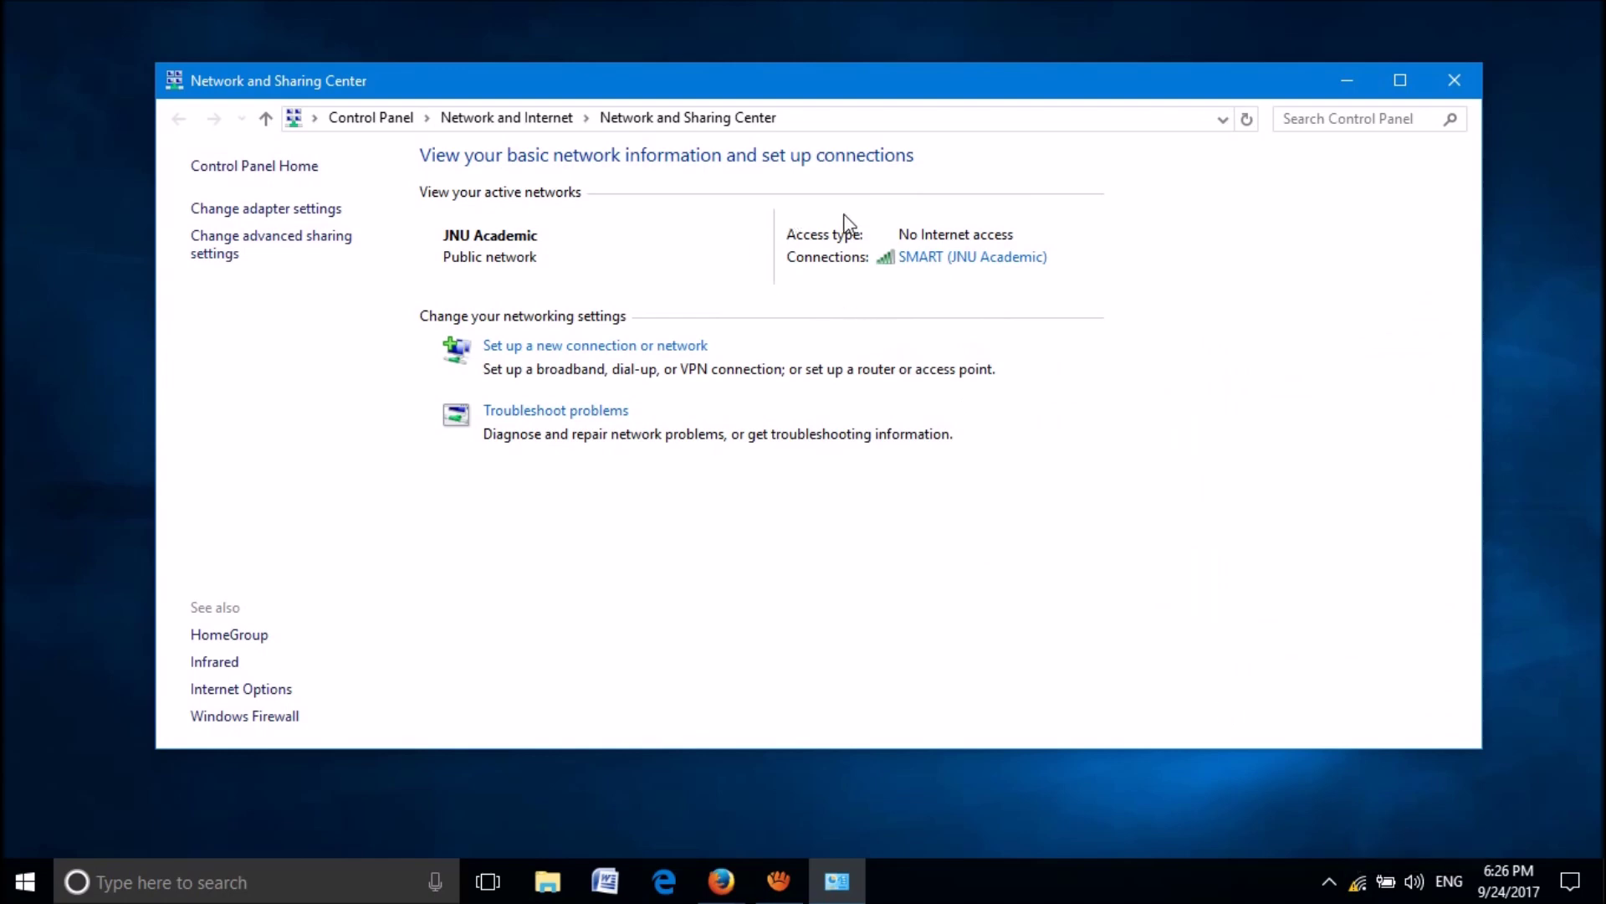
left_click(971, 261)
Move SMART Status to the upper right and reopen the adapter's IPv4 properties
left_click(934, 261)
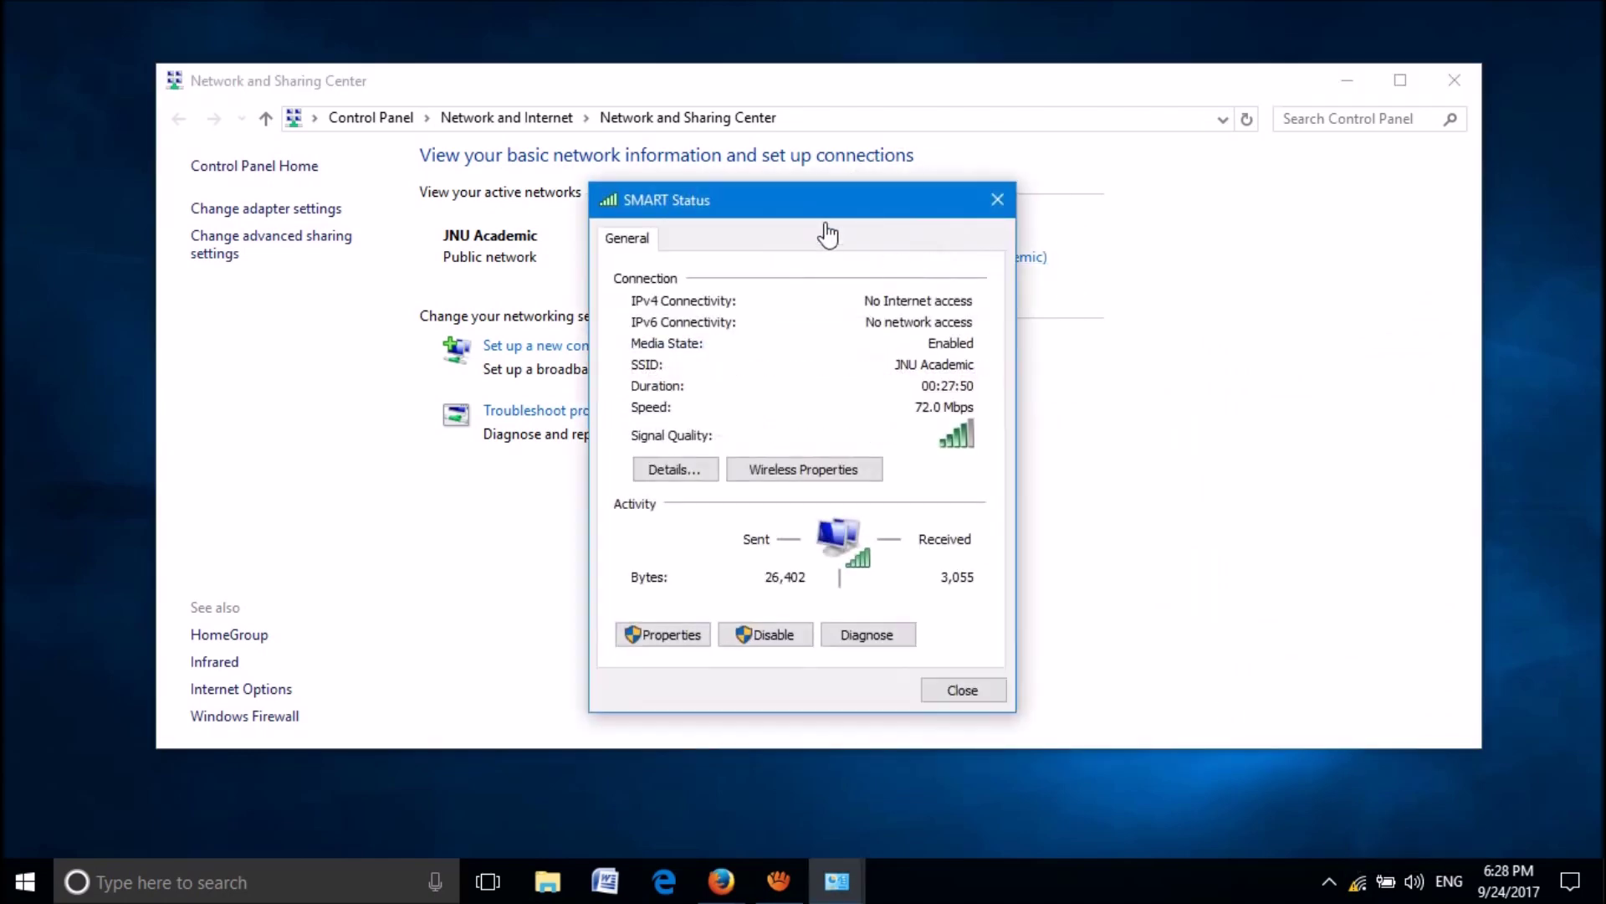
mouse_move(779, 207)
left_mouse_down()
mouse_move(1273, 211)
mouse_move(1334, 142)
left_mouse_up()
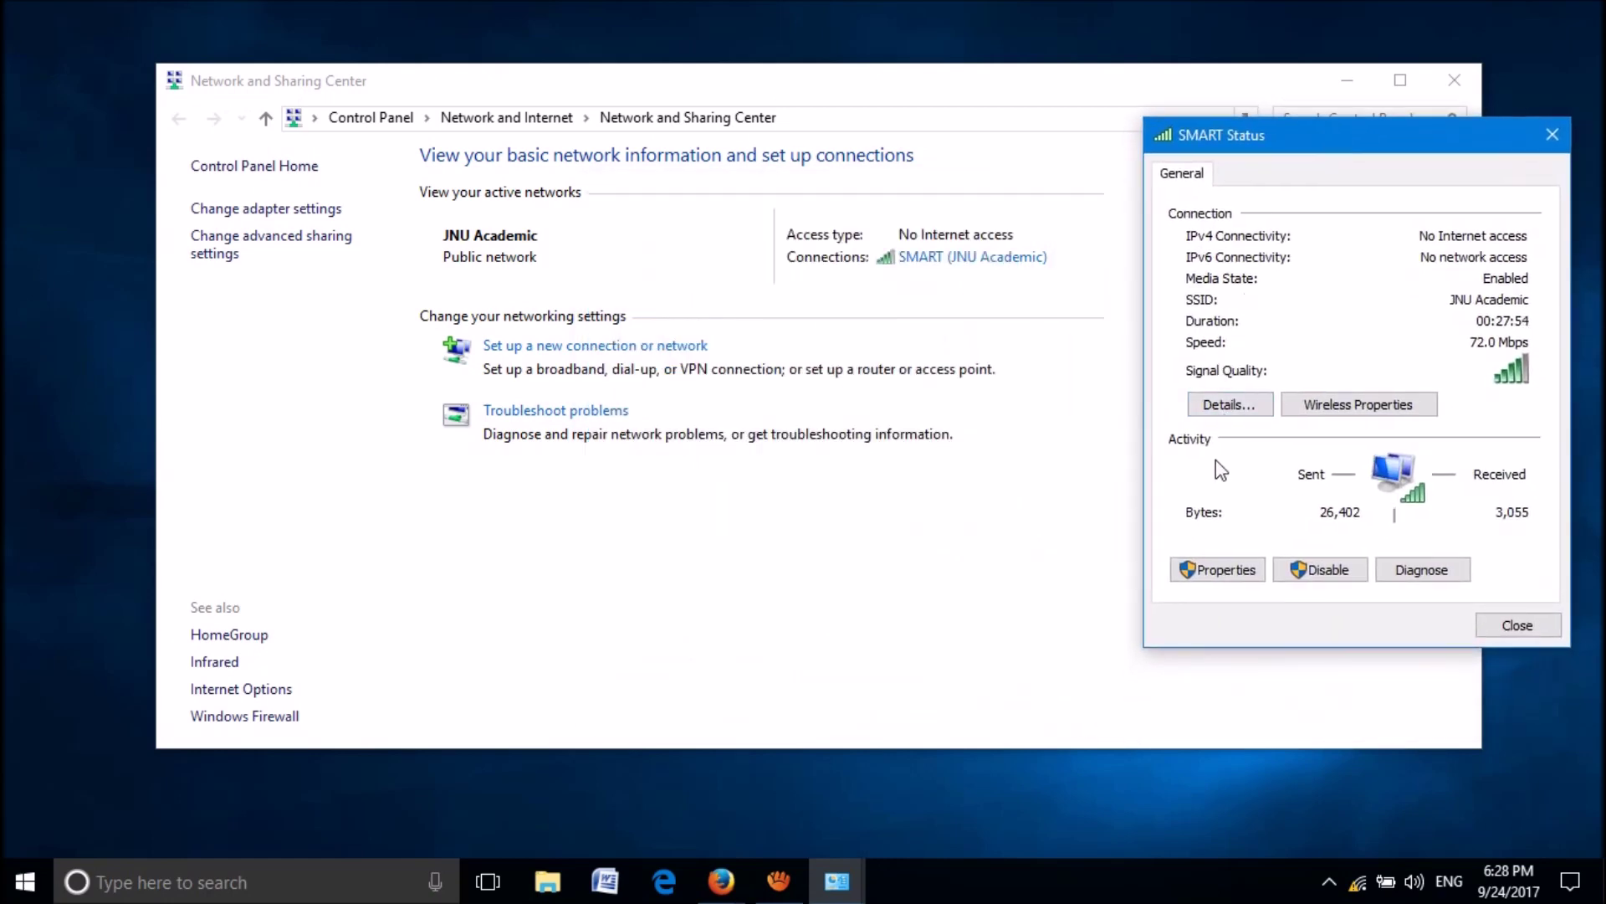
left_click(1226, 578)
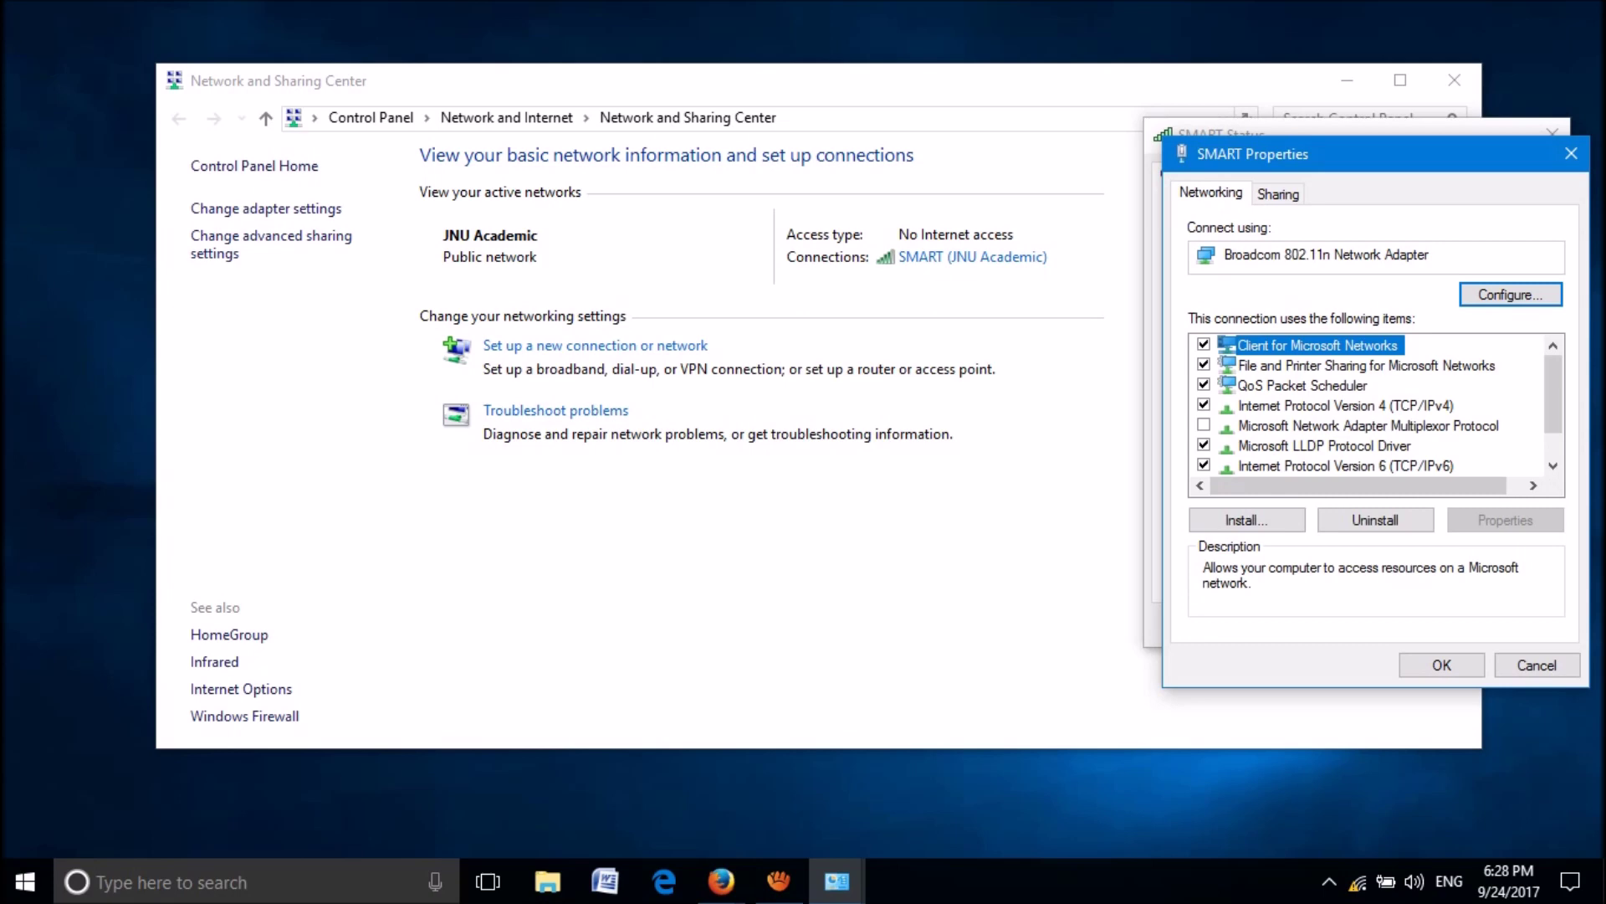
key("Down")
key("Down")
key("Down")
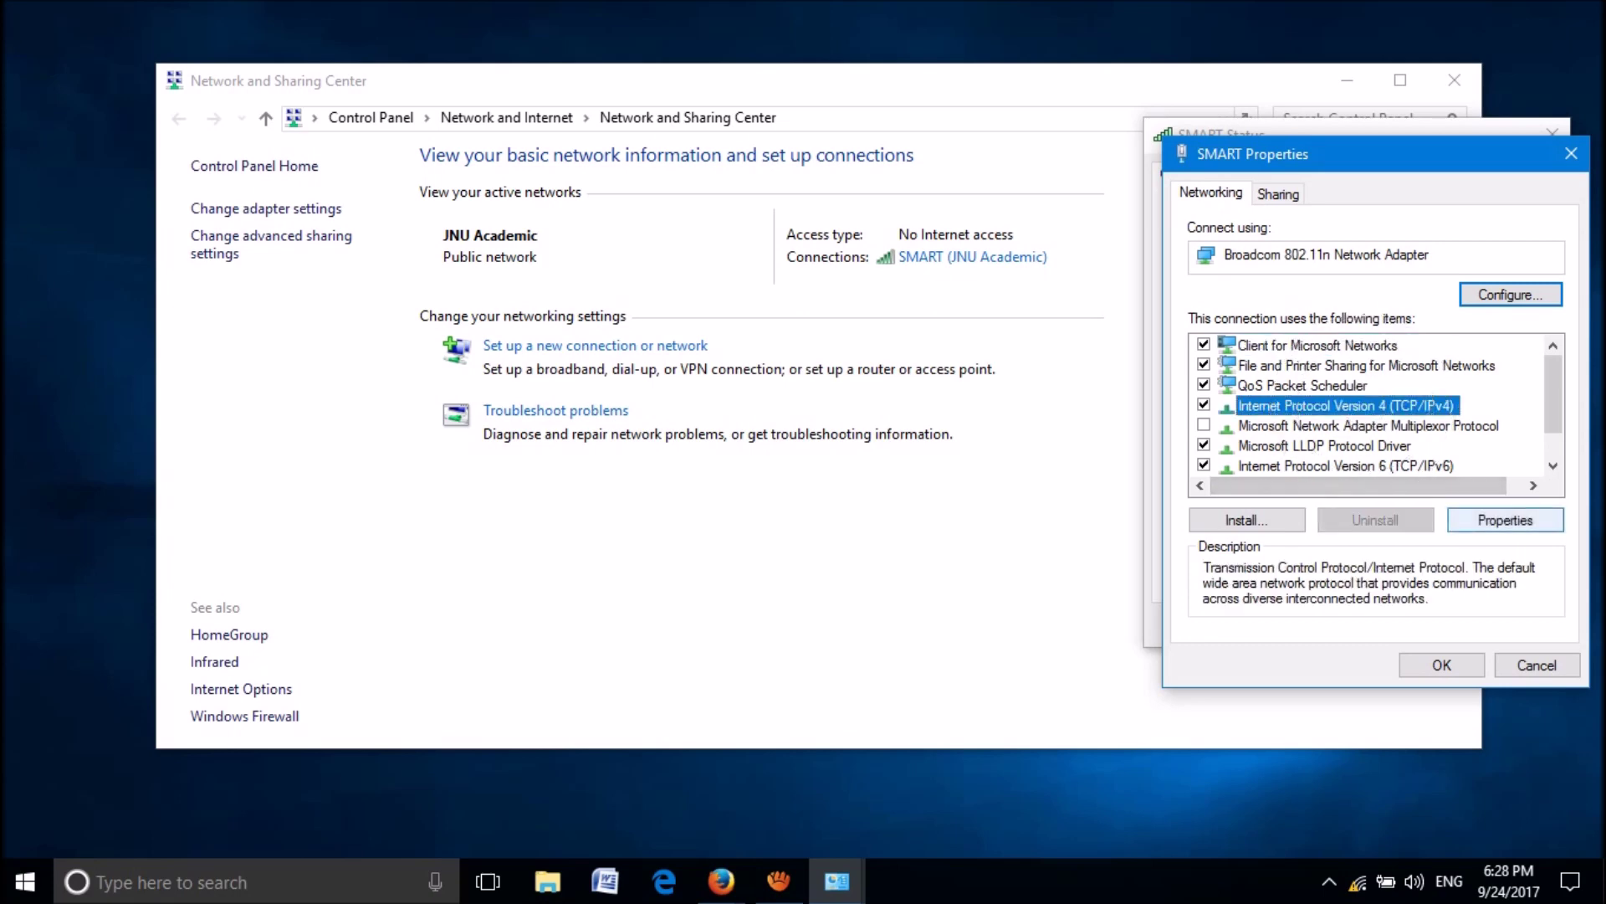
left_click(1473, 519)
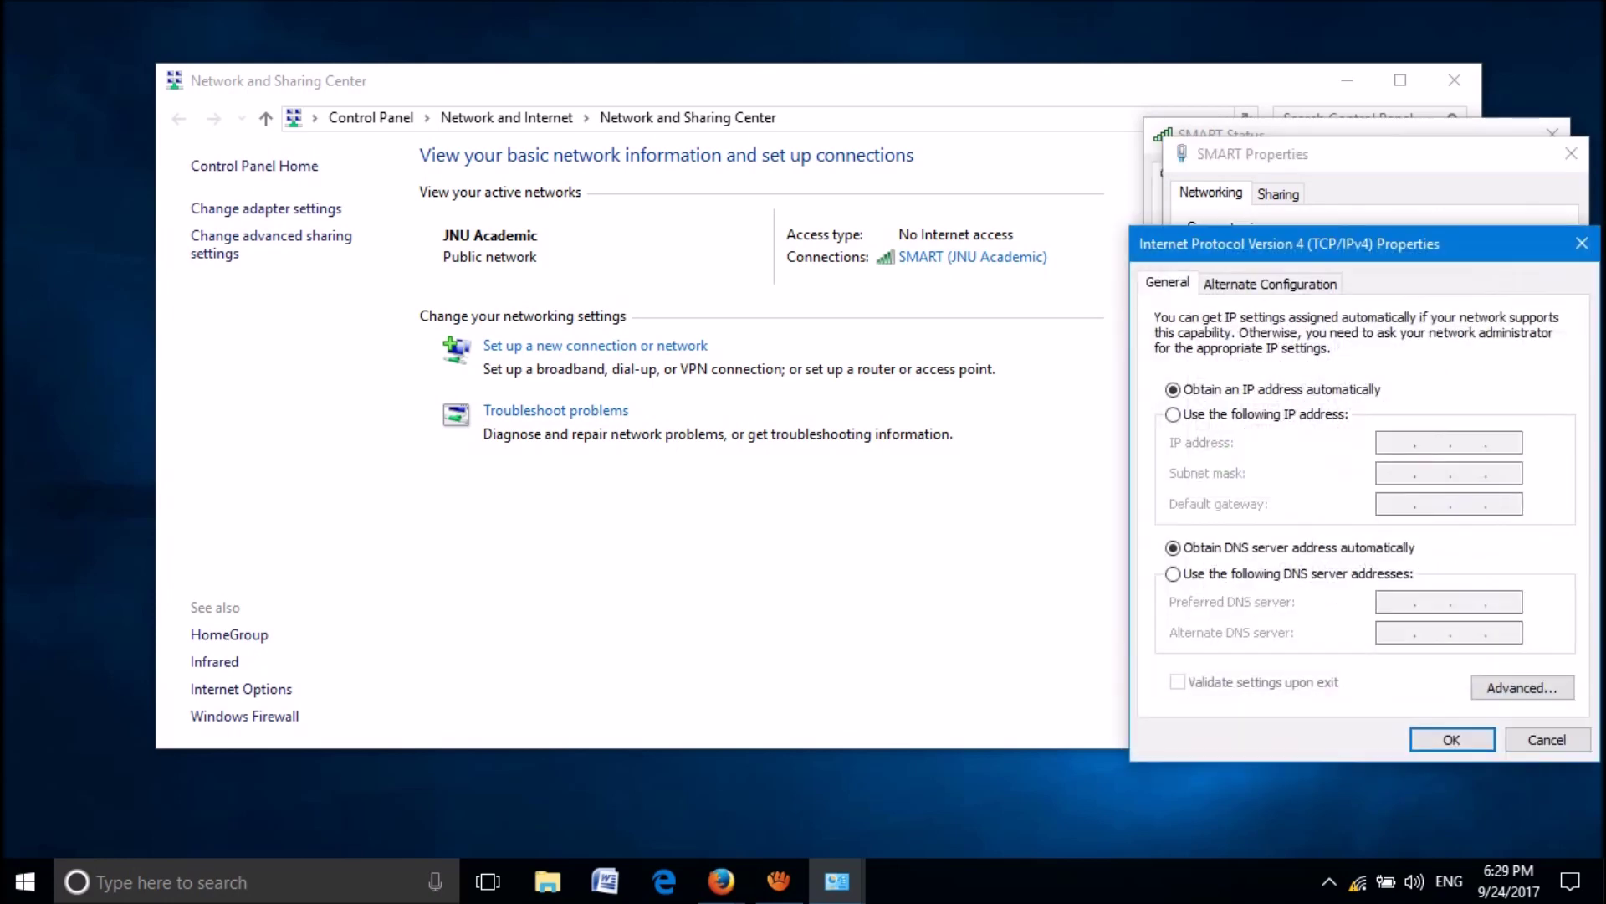
Switch IPv4 to a manually entered IP address, then bring up the Win+X menu
left_click_drag(1292, 244, 1335, 139)
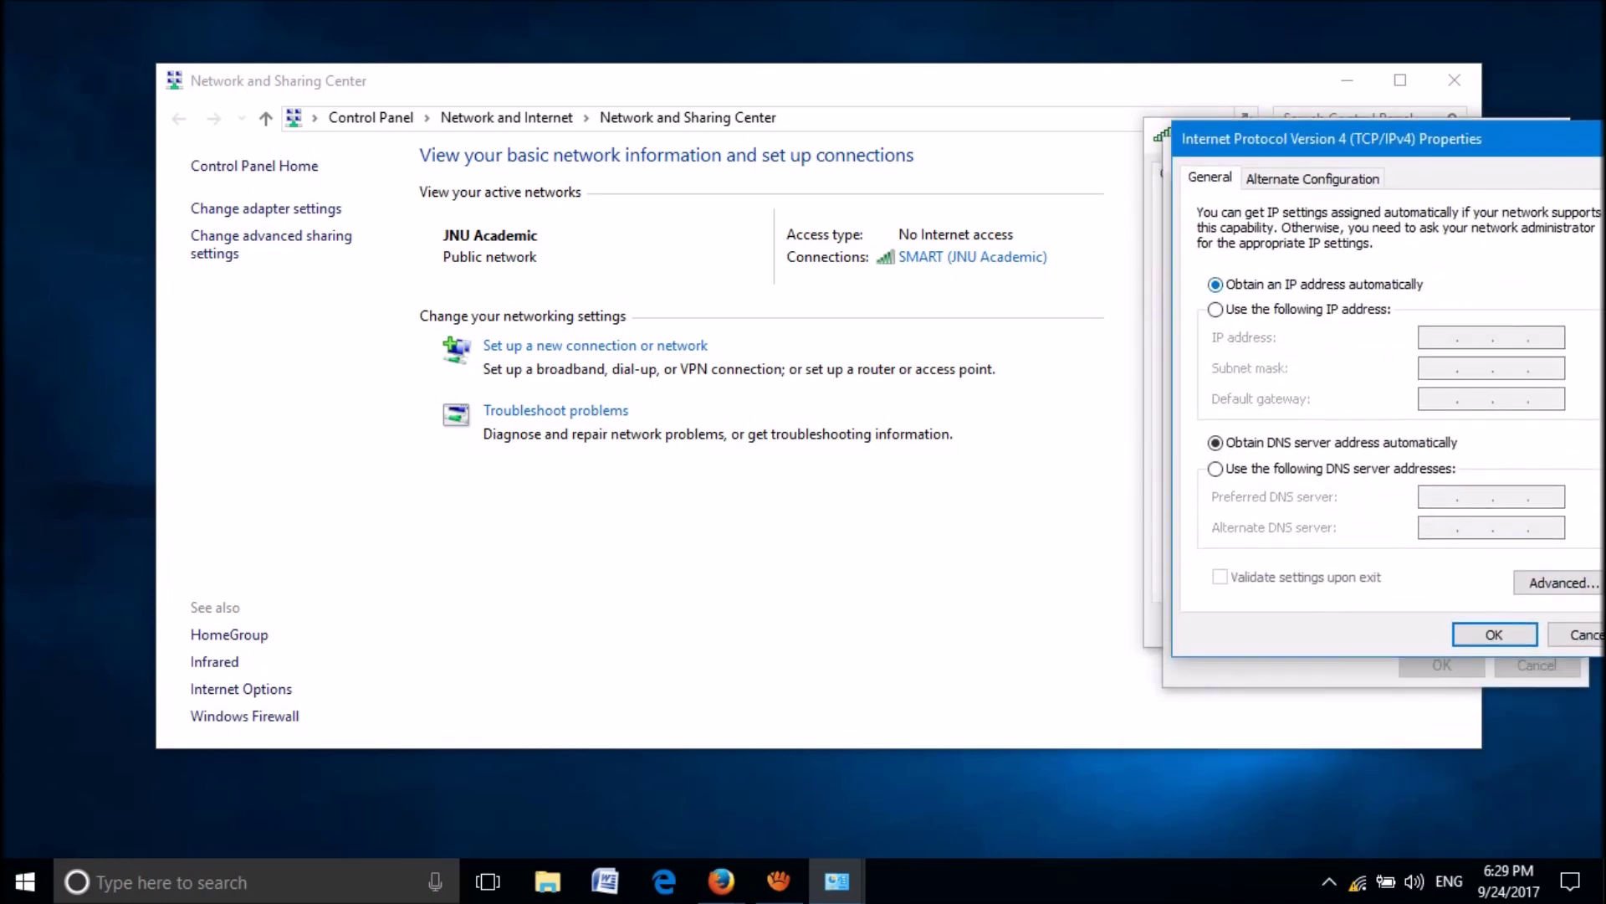
left_click(1215, 309)
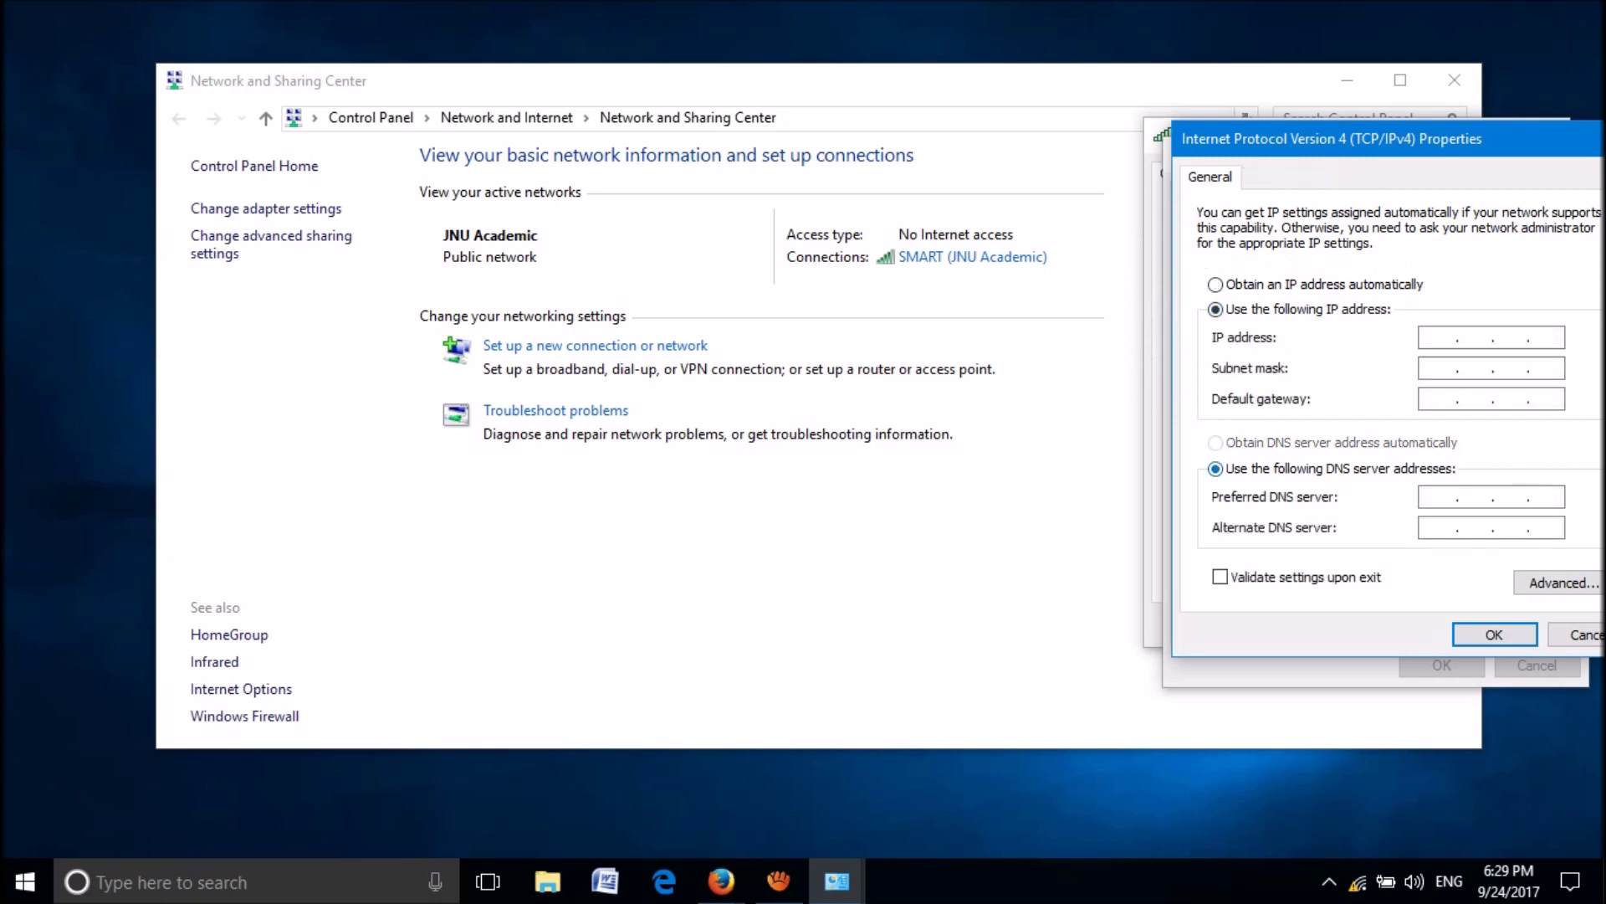
right_click(30, 889)
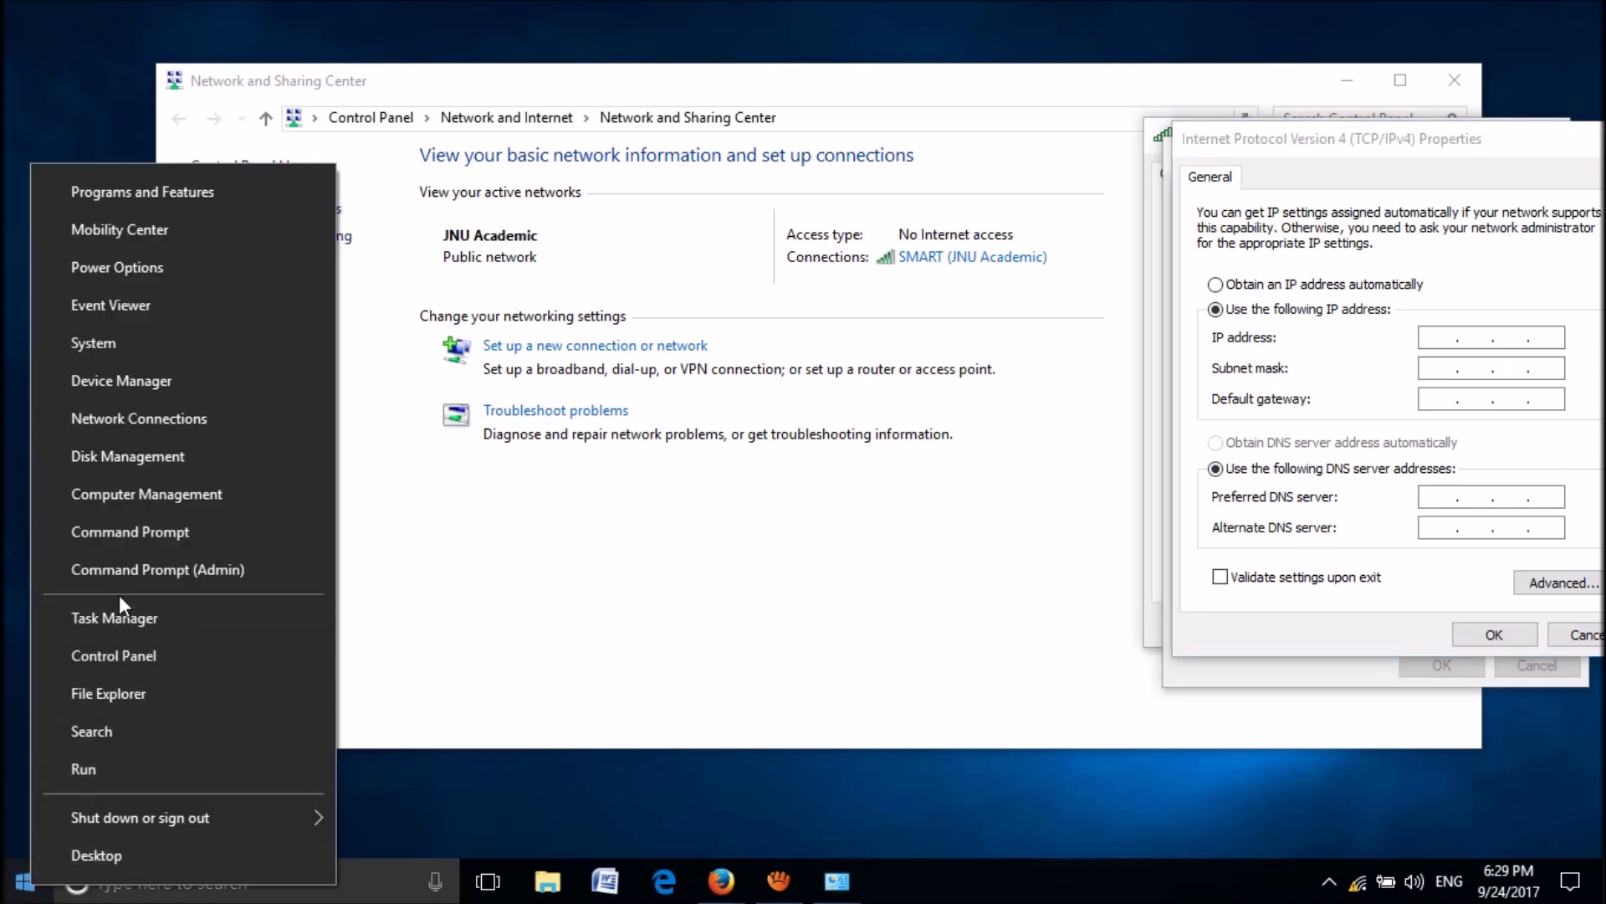
Run ipconfig as administrator: IP 10.106.41.225, mask 255.255.192.0, gateway 10.106.0.1
left_click(215, 582)
type("i")
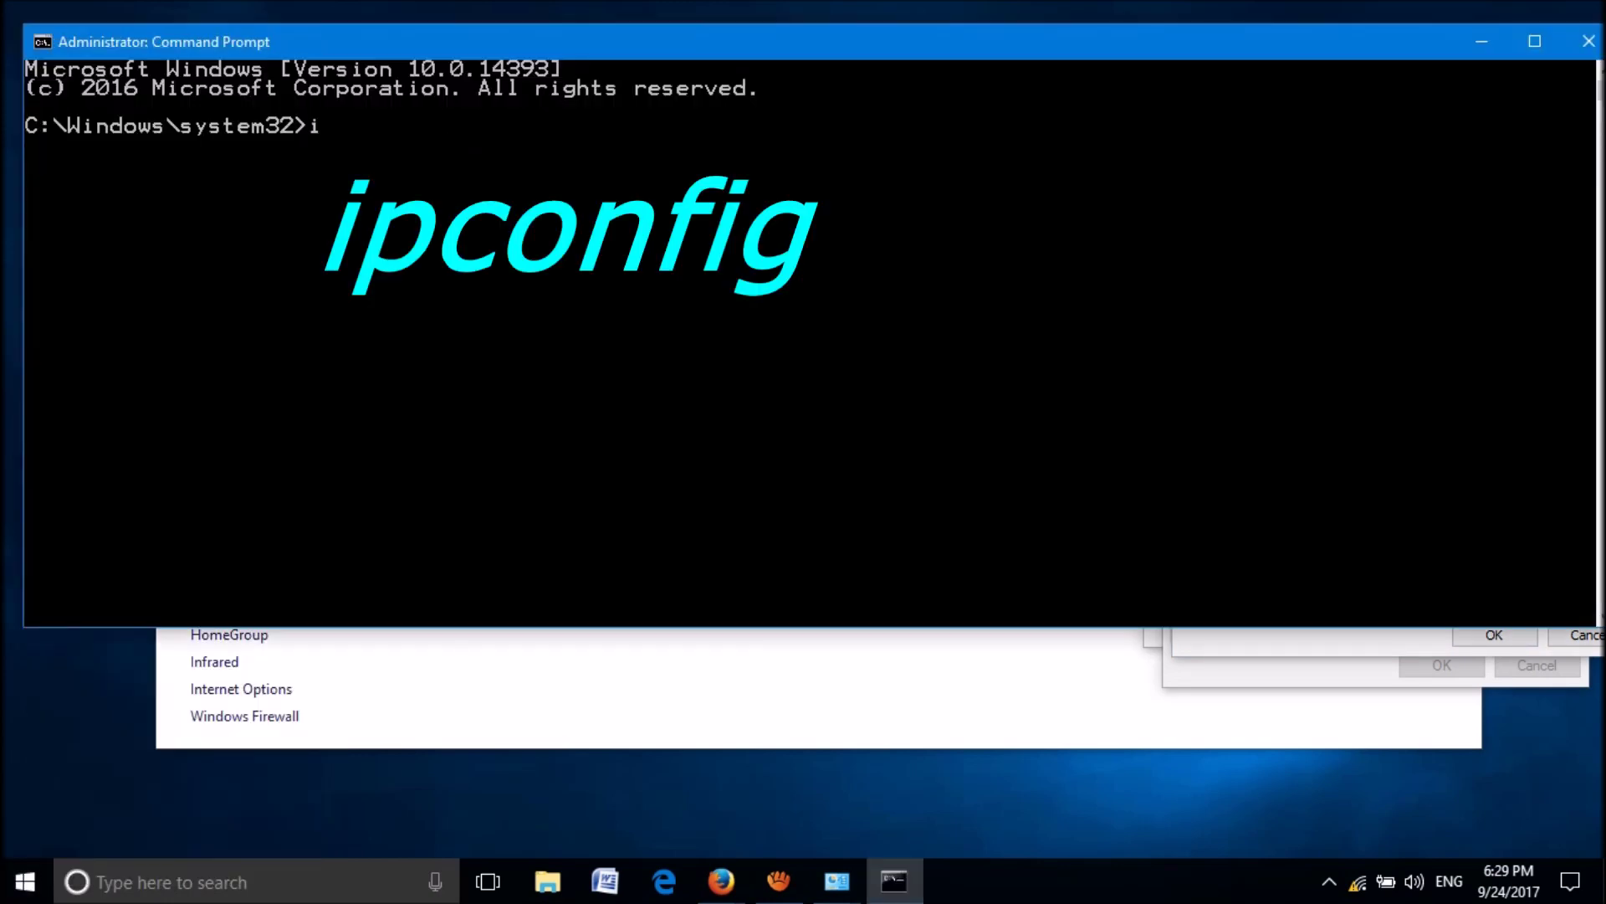
type("pconfig")
left_click(426, 164)
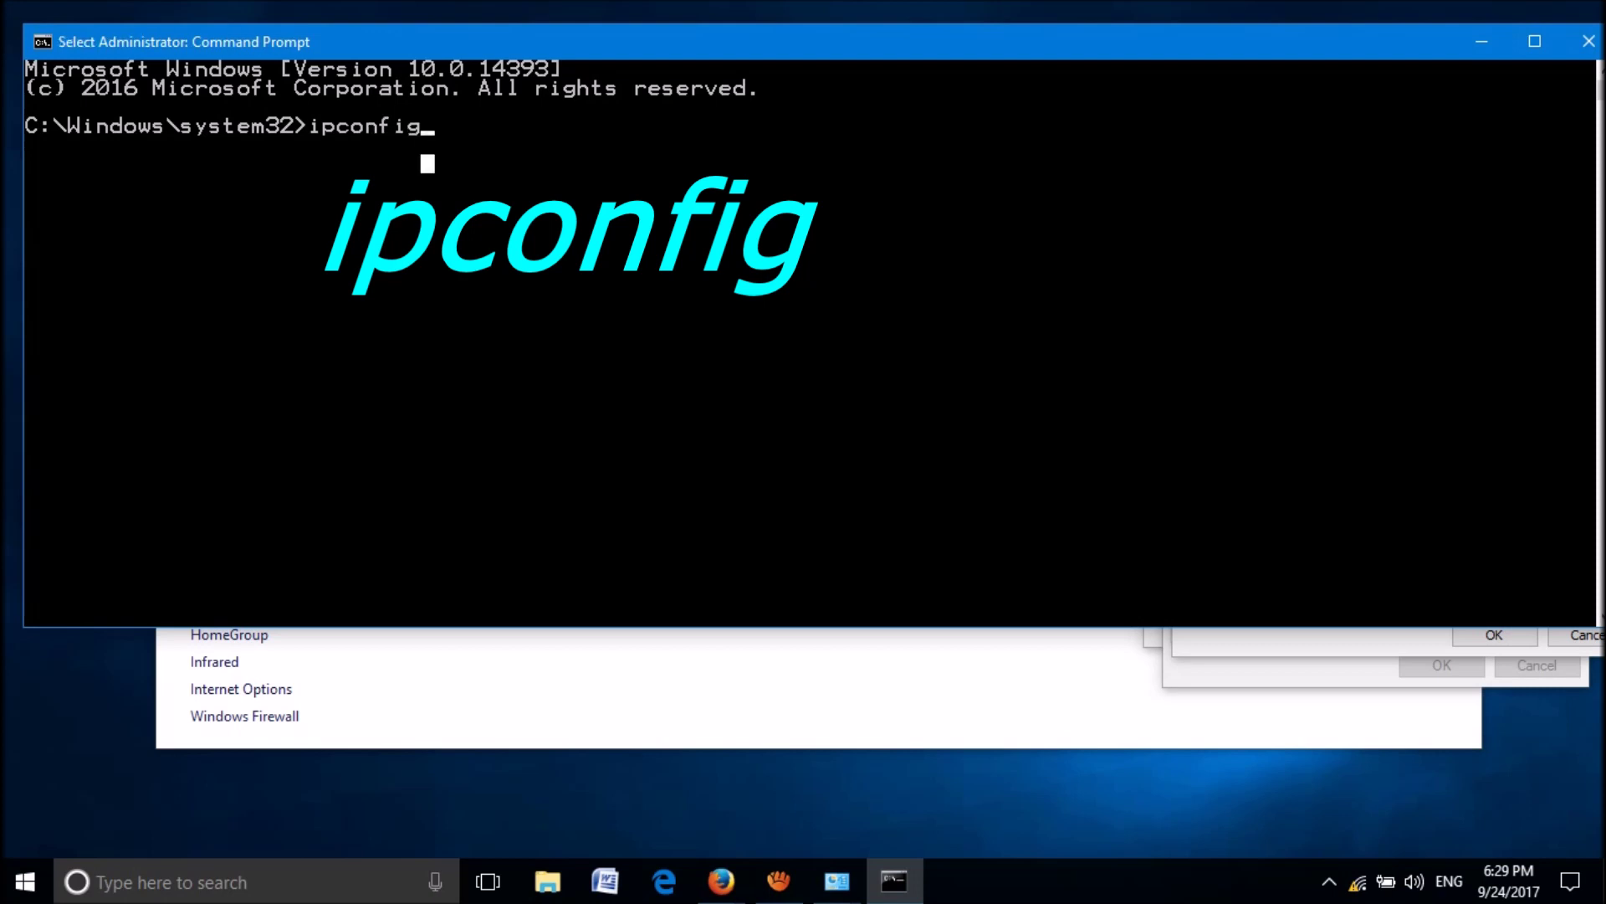
left_click(456, 145)
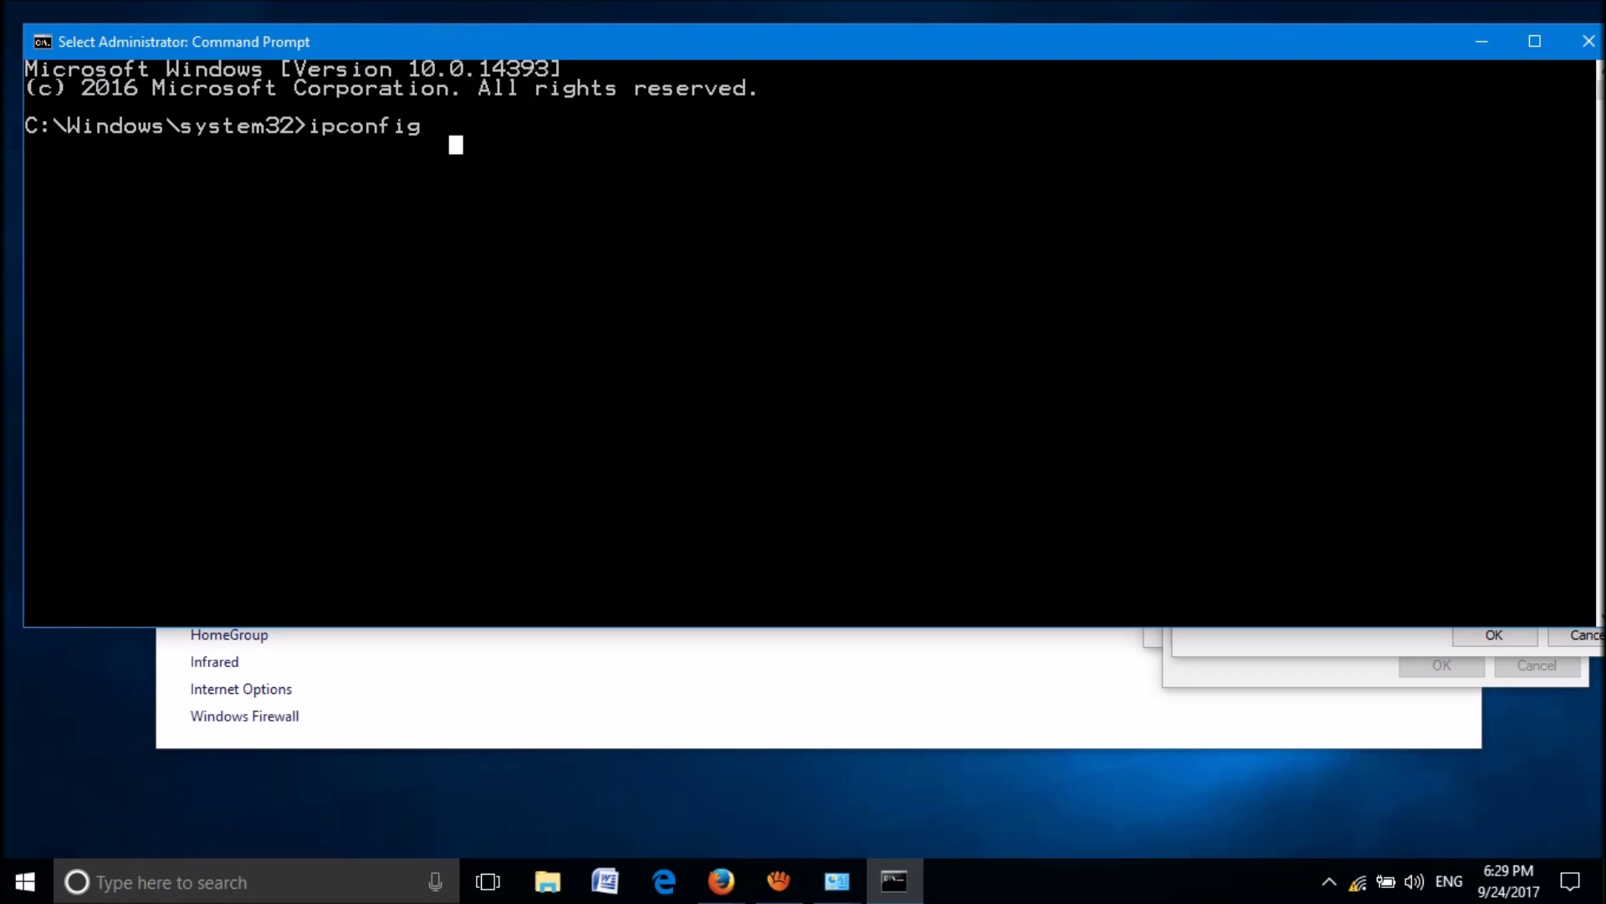
key("Escape")
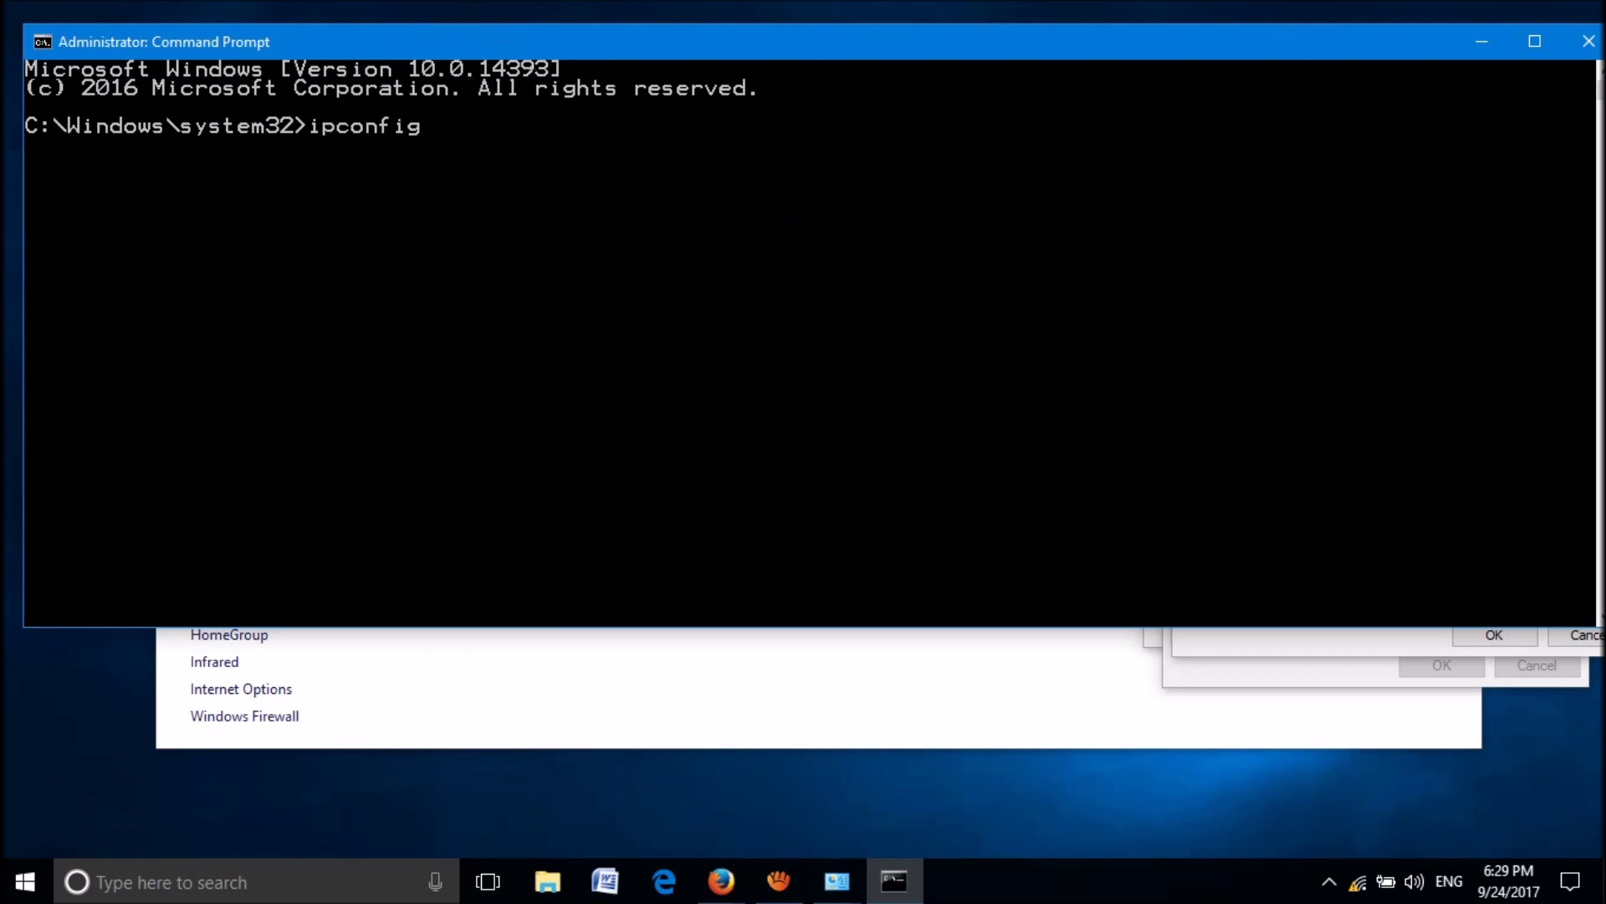
key("Return")
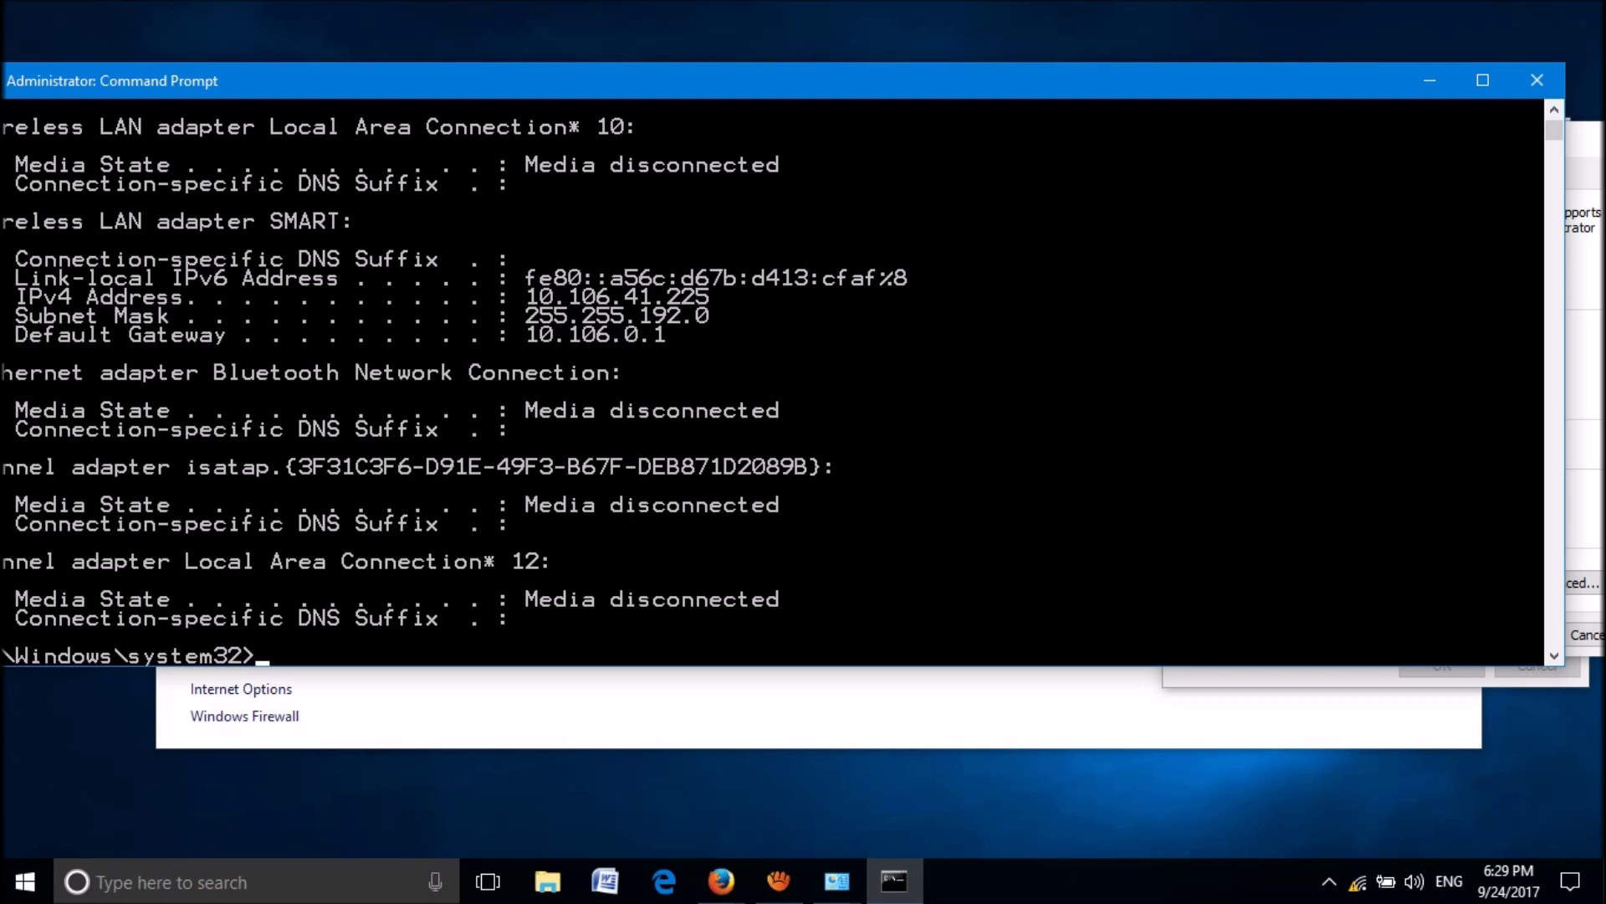
key("alt+Tab")
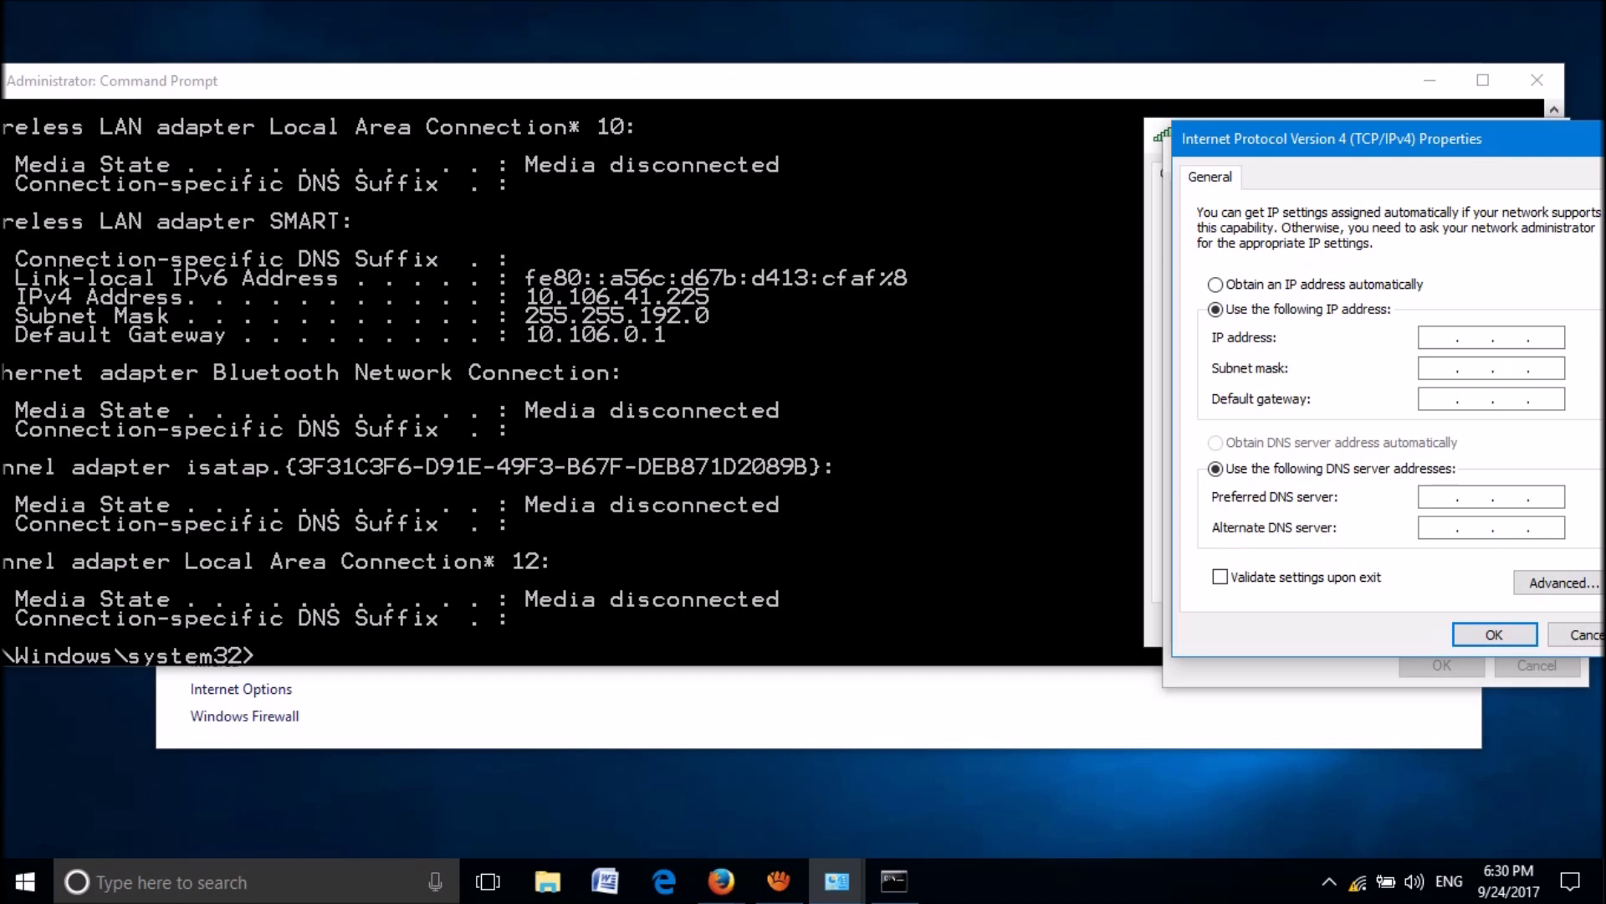
type("10 ")
type(". 1")
type("06 . ")
type("4")
type("1 ")
type(". ")
type("225")
Enter IP 10.106.41.225, mask 255.255.192.0 and gateway 10.106.0.1 in the IPv4 fields
key("Tab")
type("255.255.192.0")
key("Tab")
type("10 . ")
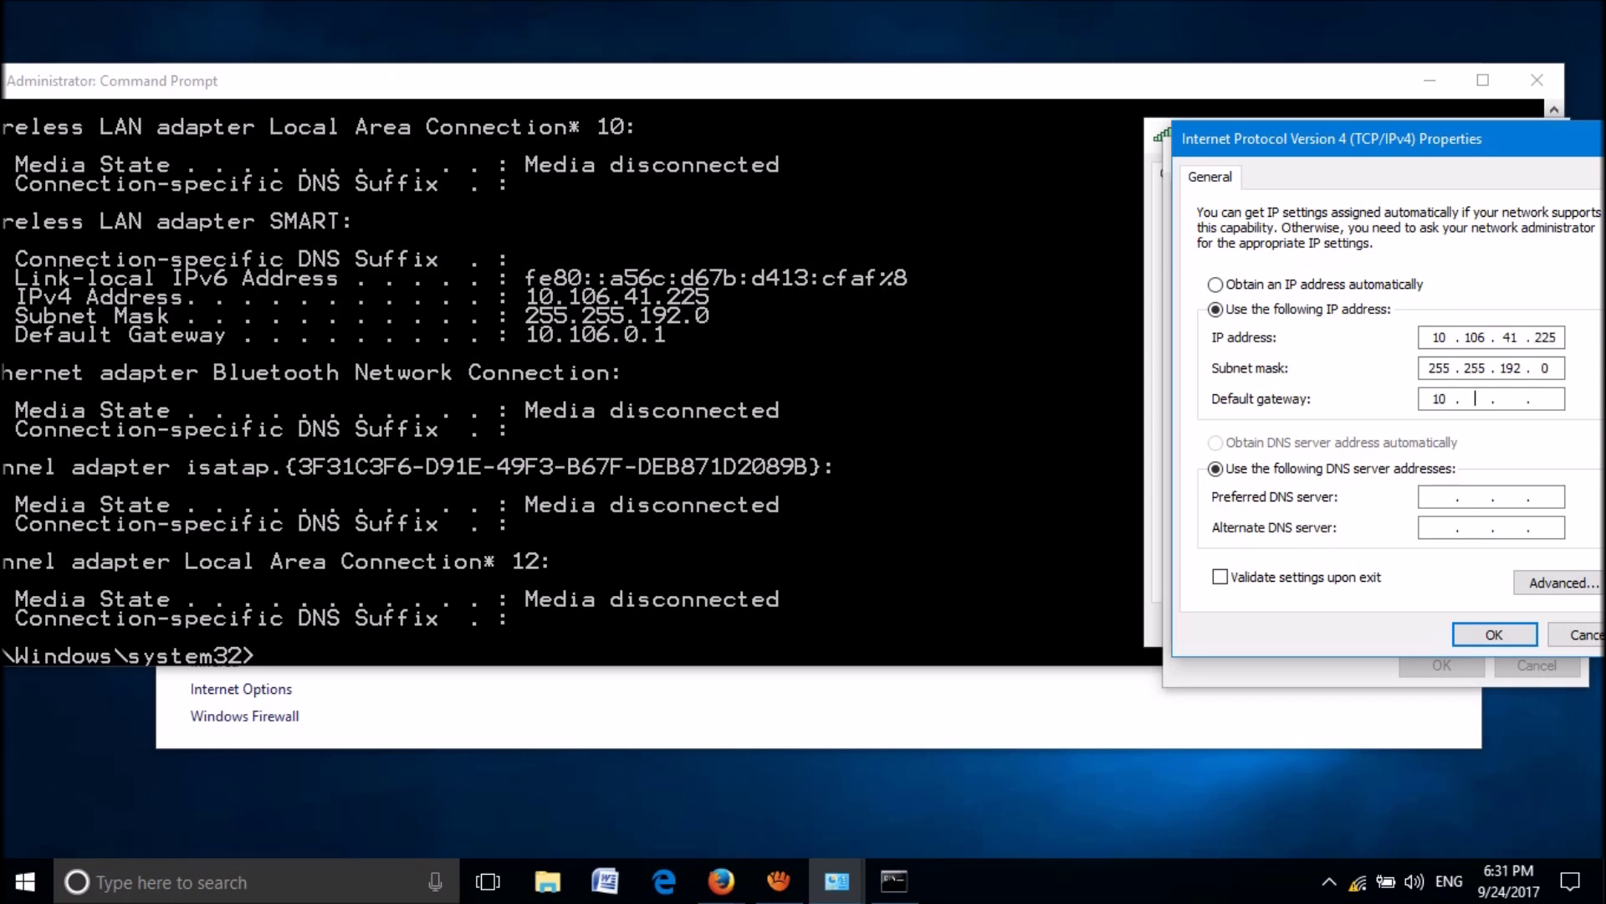
type("106 . ")
type("0 ")
type(". 1")
type("8.8")
type(".")
type("8.8")
type("8.")
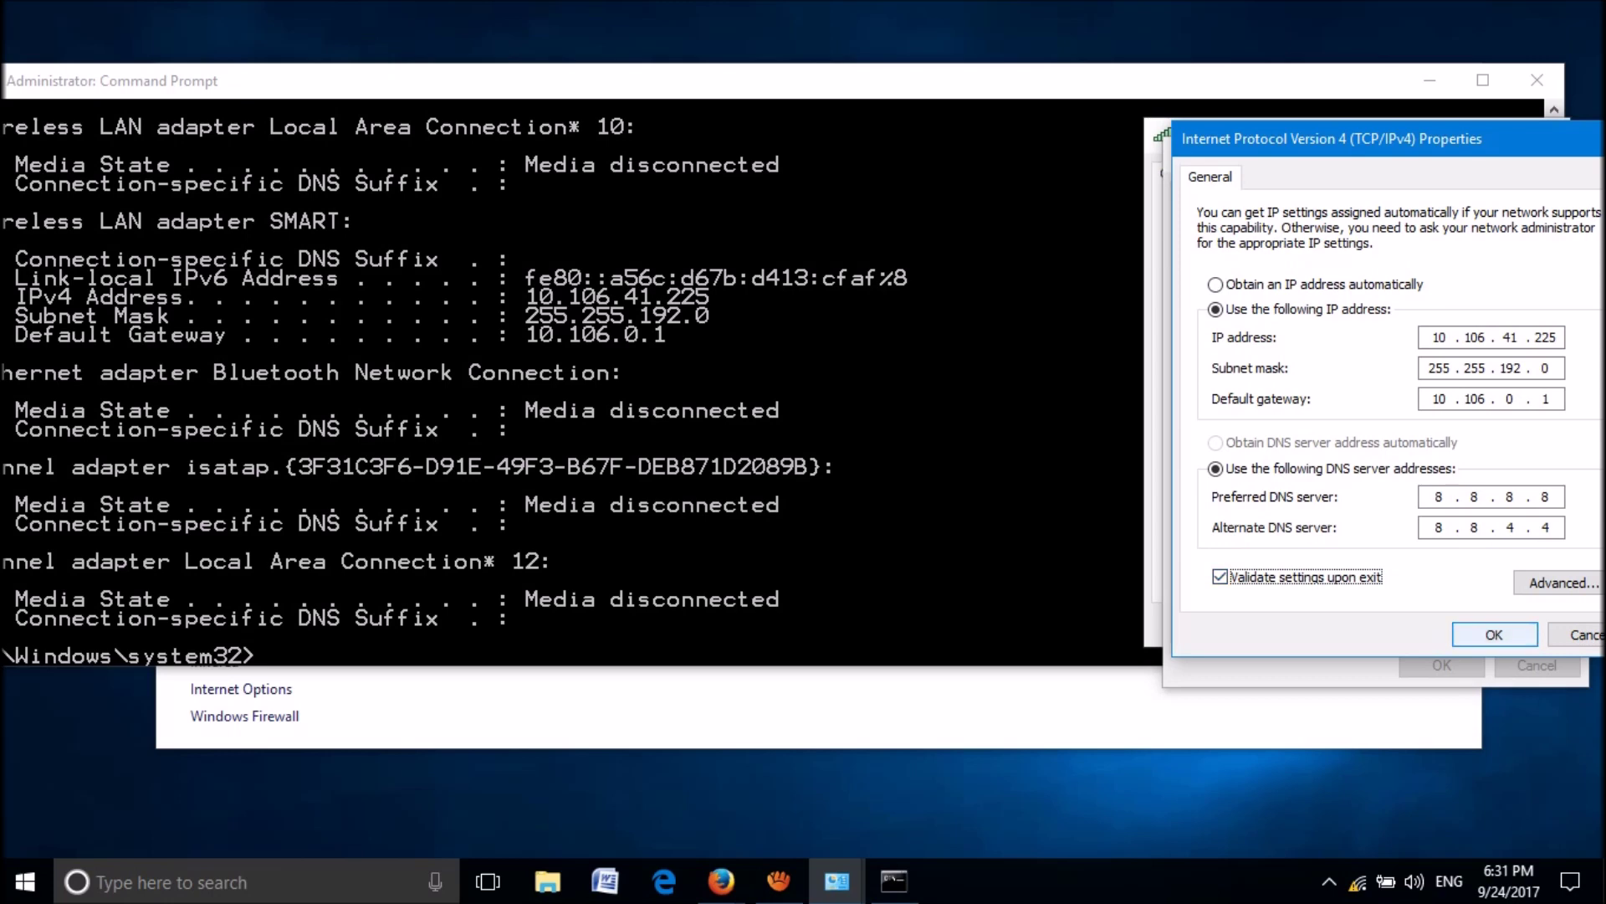
Save the static IPv4 settings with DNS 8.8.8.8 and 8.8.4.4 and validation on exit
key("Return")
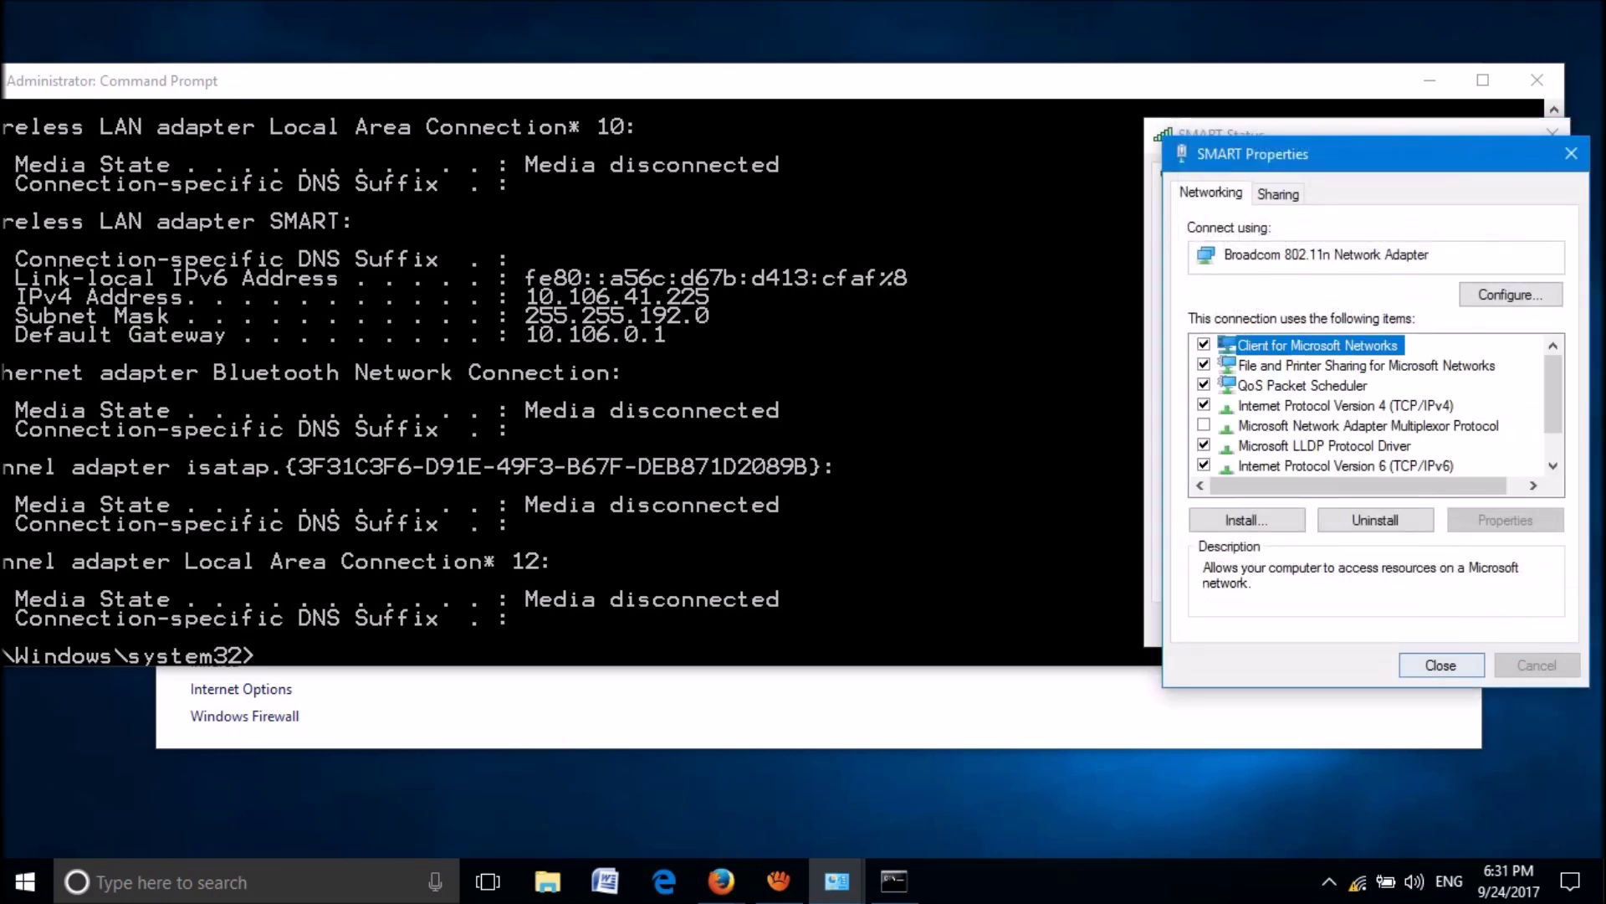
Close SMART Properties, SMART Status, Command Prompt and Network and Sharing Center while diagnostics run
key("Return")
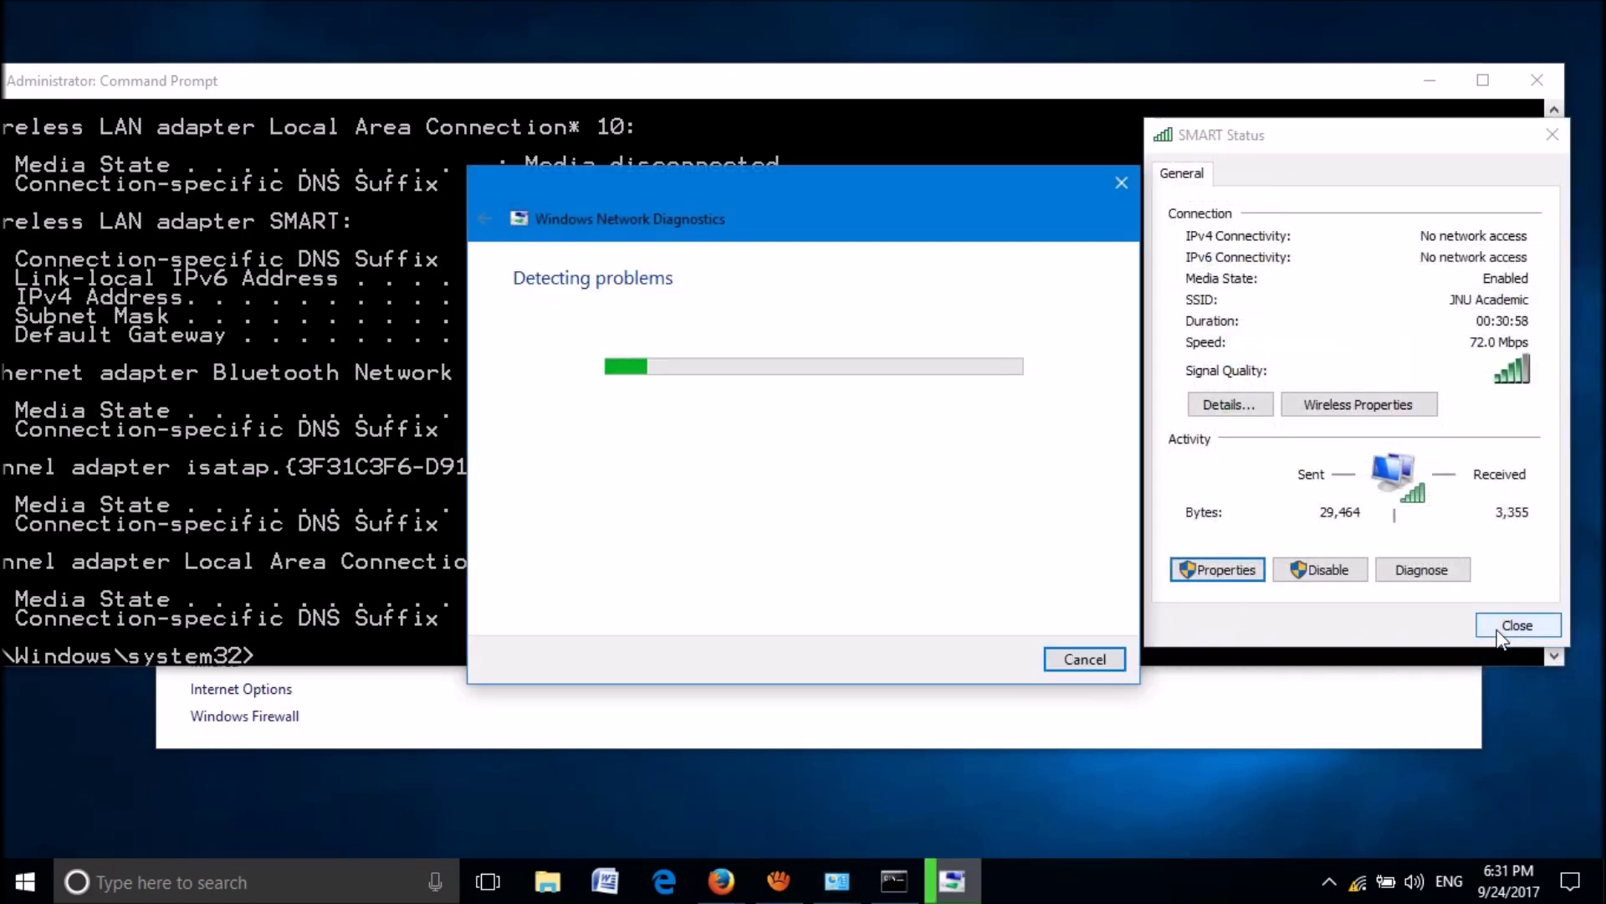
left_click(1500, 625)
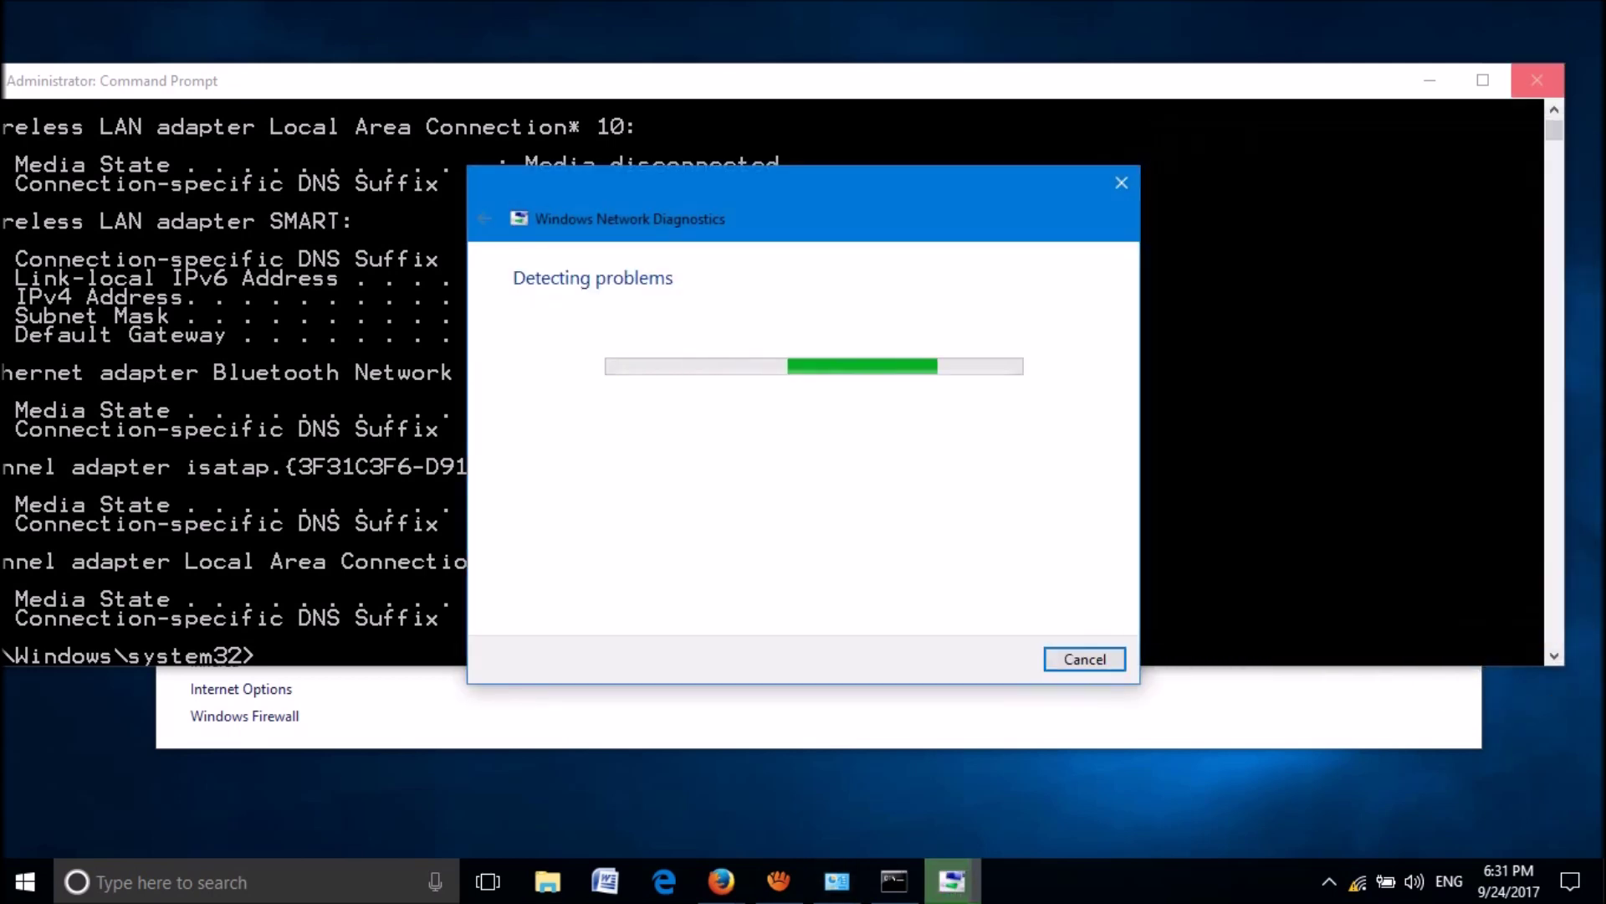
left_click(1536, 80)
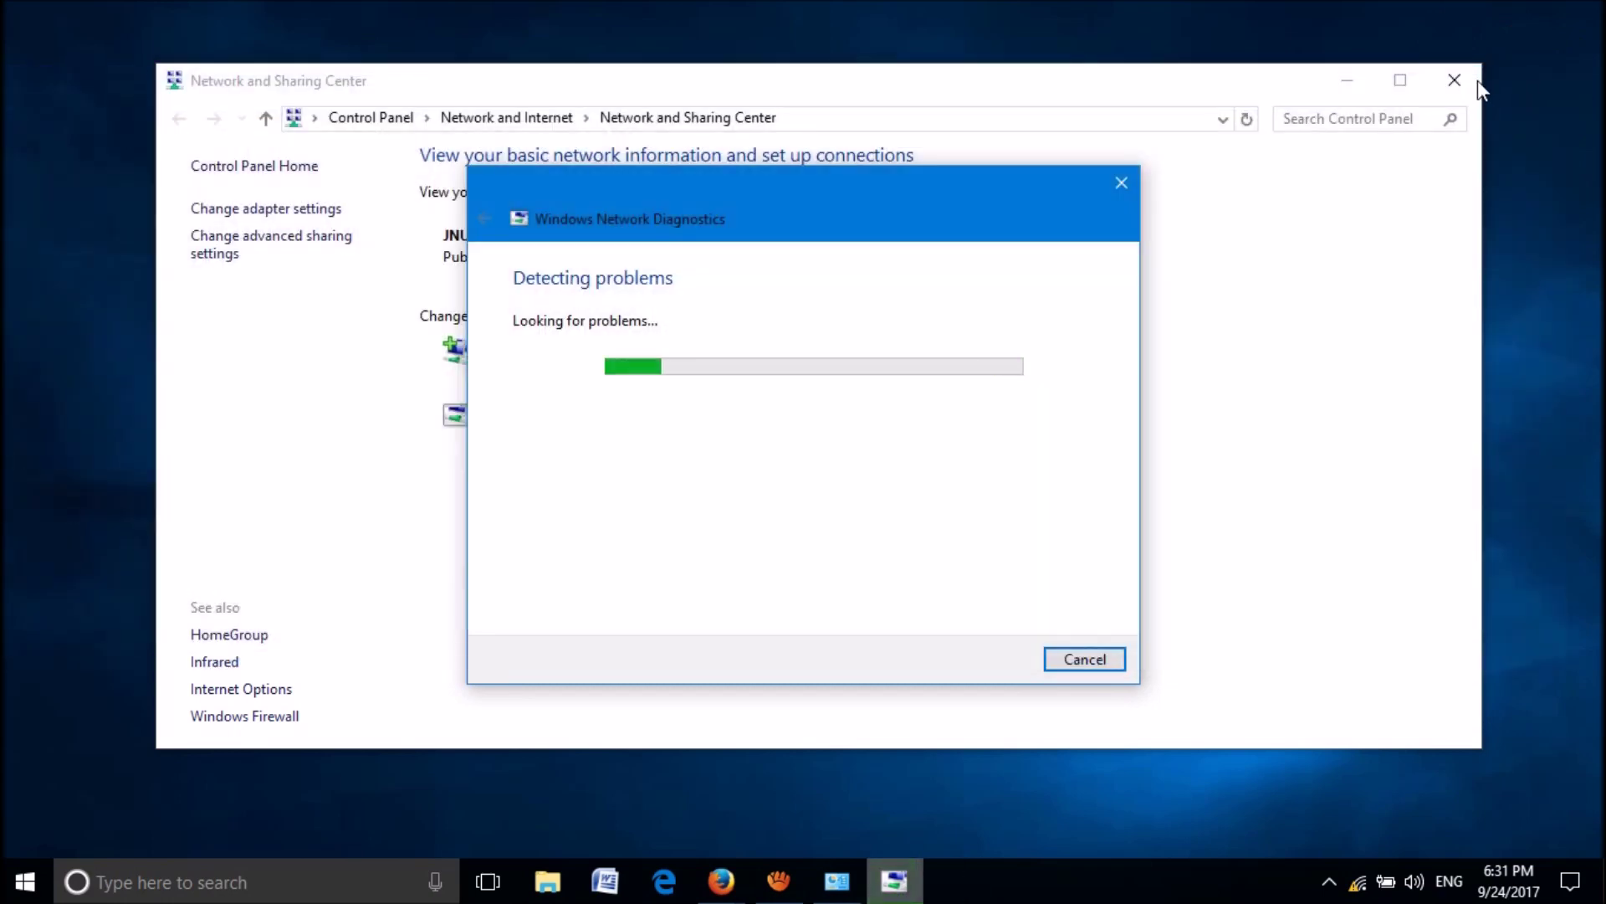
left_click(1456, 80)
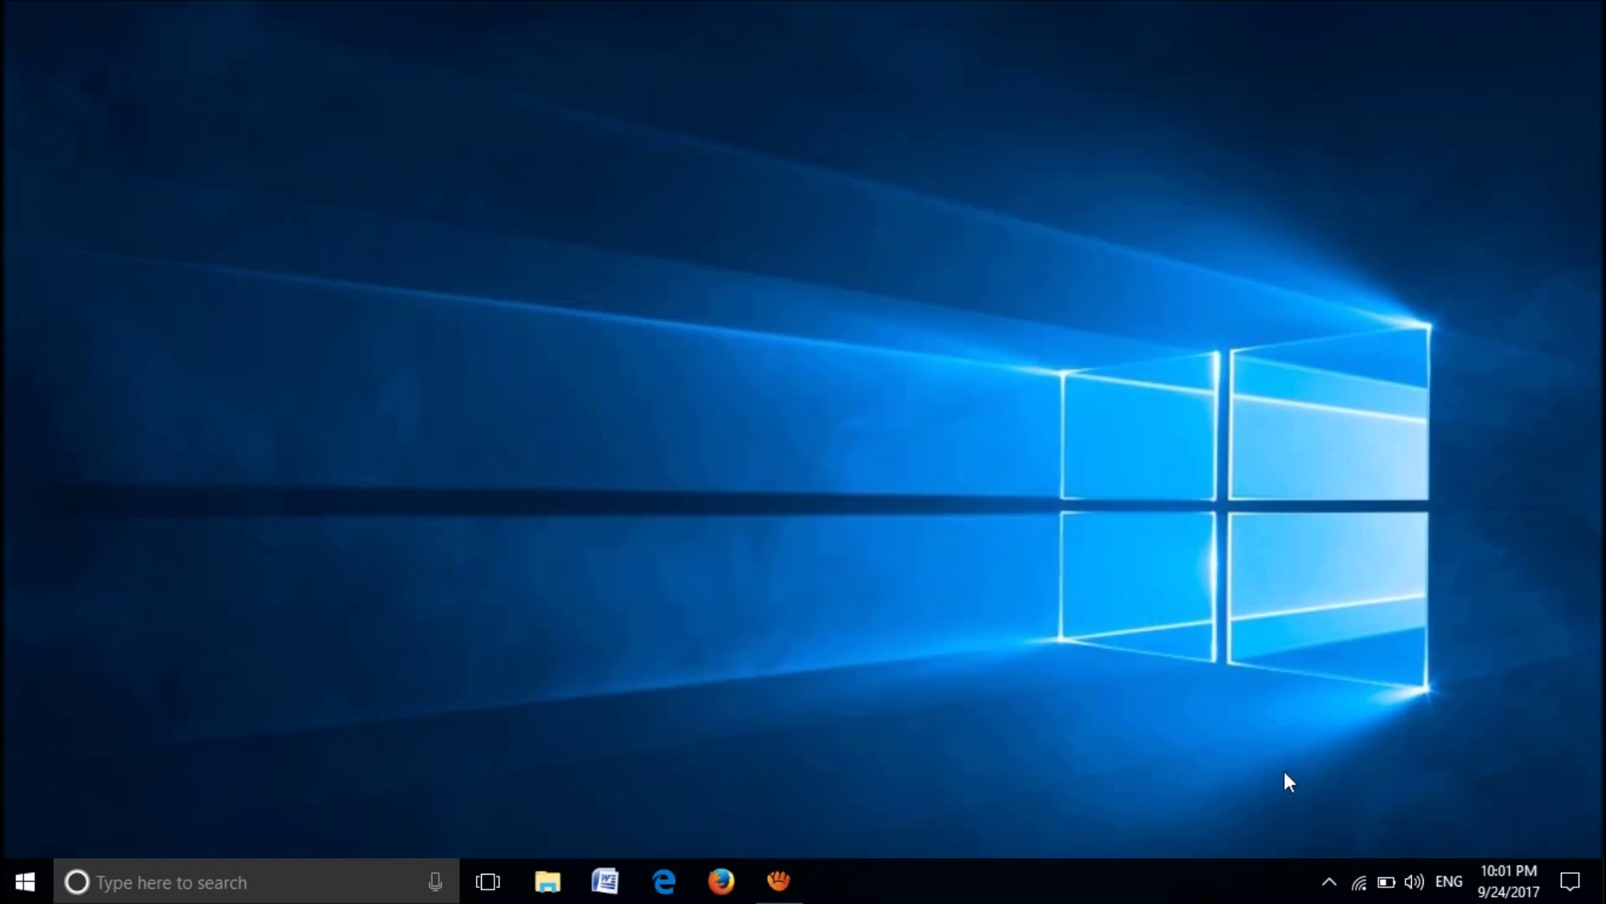
Check the system tray network status, which shows AndroidAP with Internet access
left_click(1356, 886)
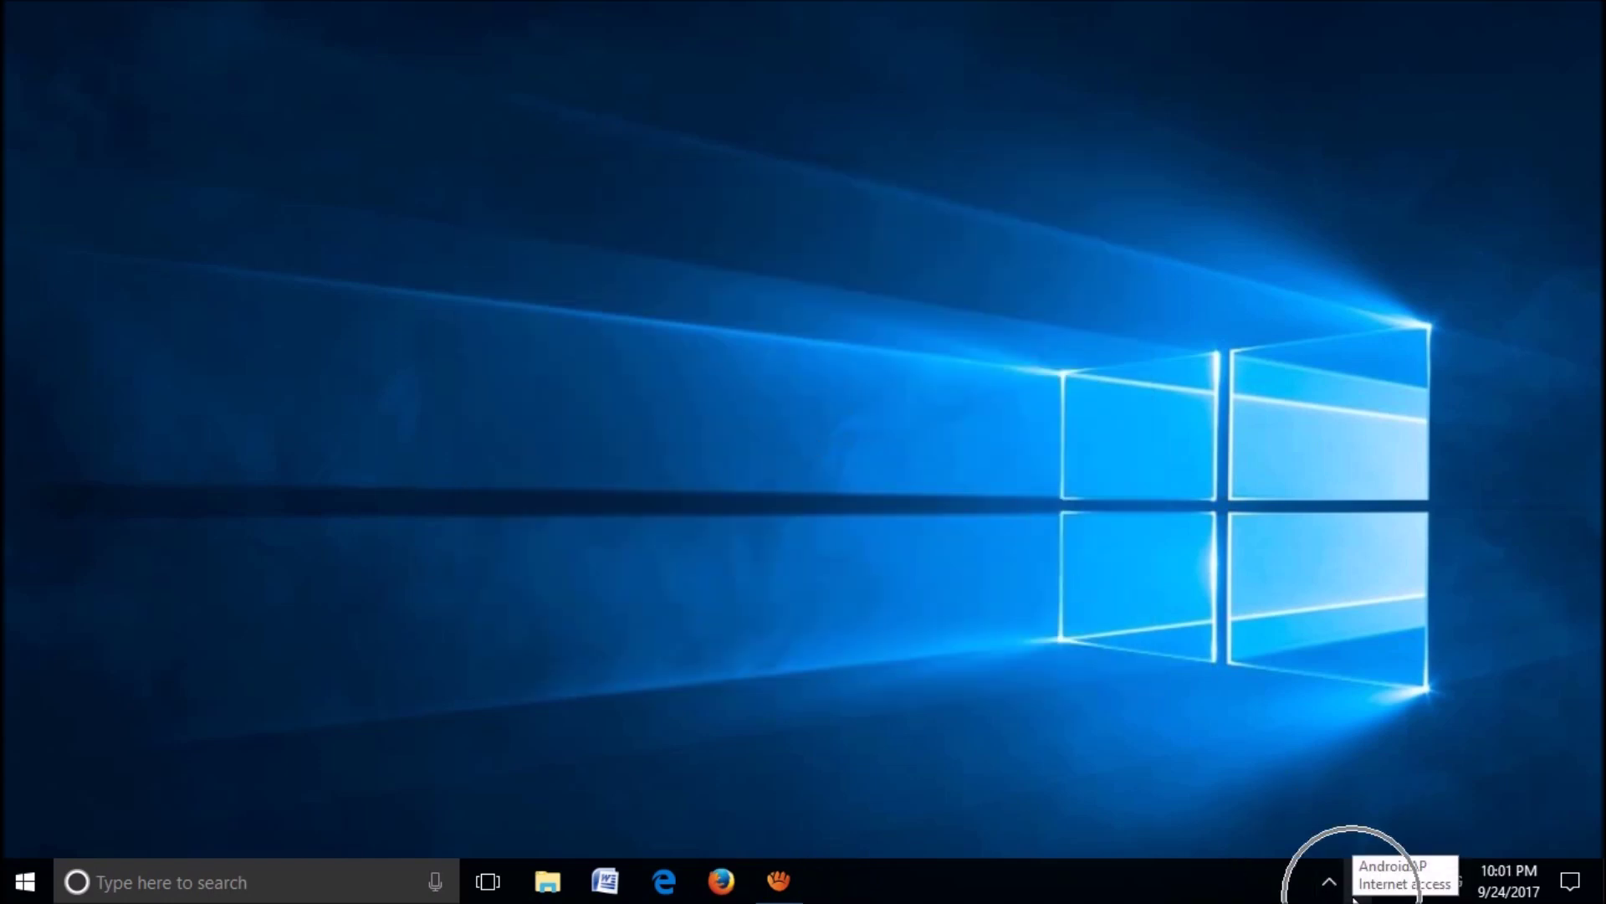